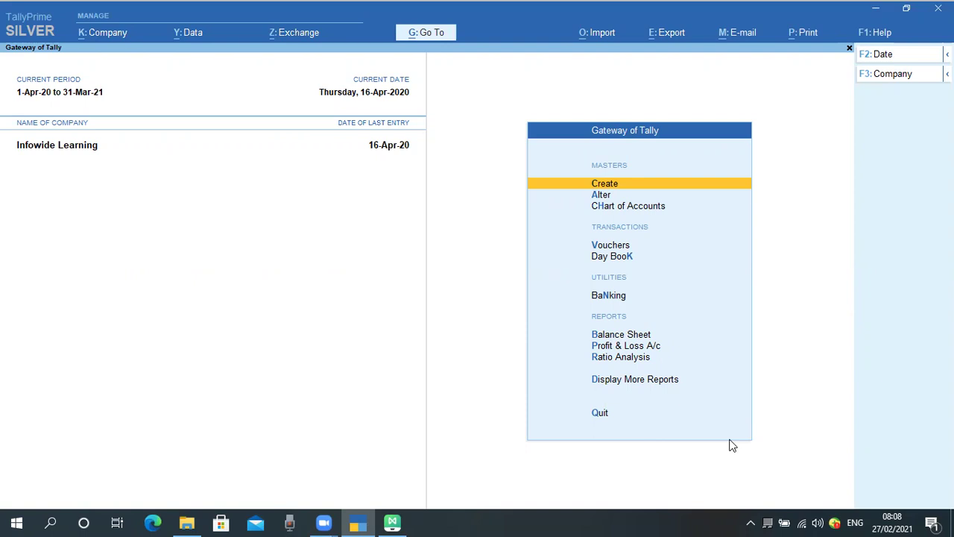
# Open a new payment voucher and set its date to 17-4-2020
pyautogui.press('Down')
pyautogui.press('Down')
pyautogui.press('Down')
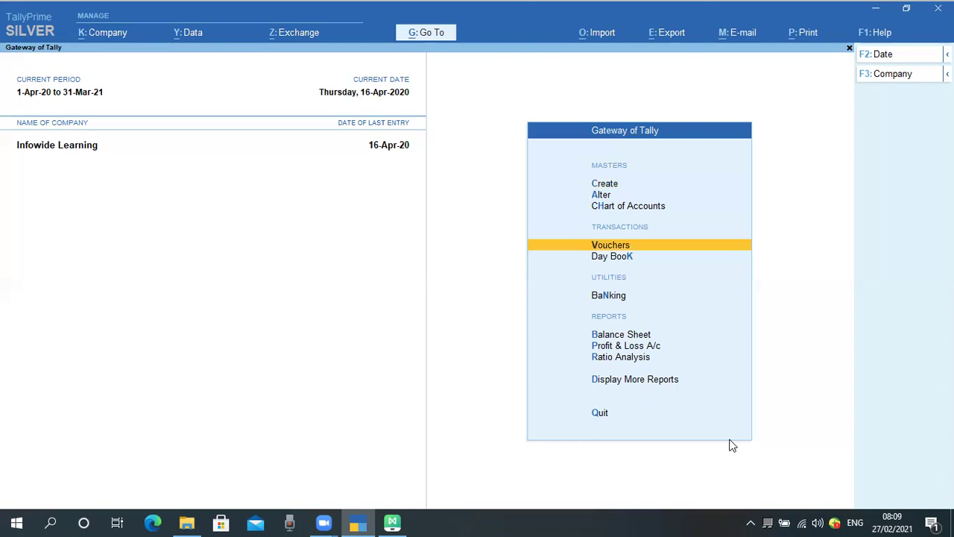
pyautogui.press('Return')
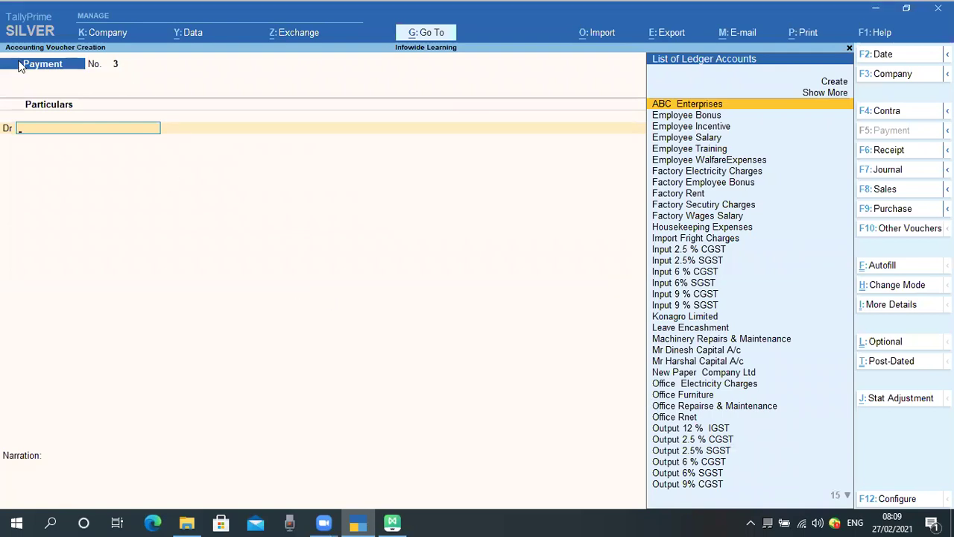
pyautogui.press('F2')
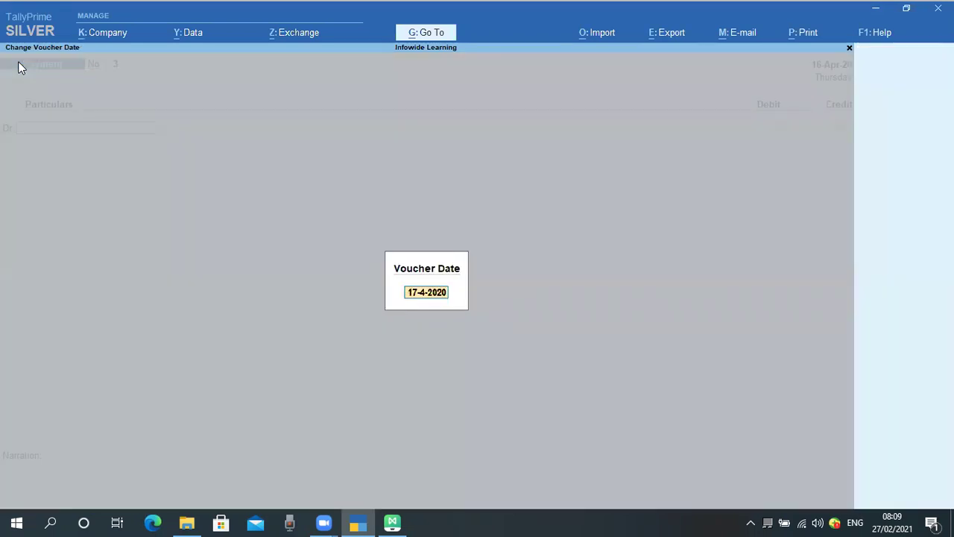
pyautogui.press('Return')
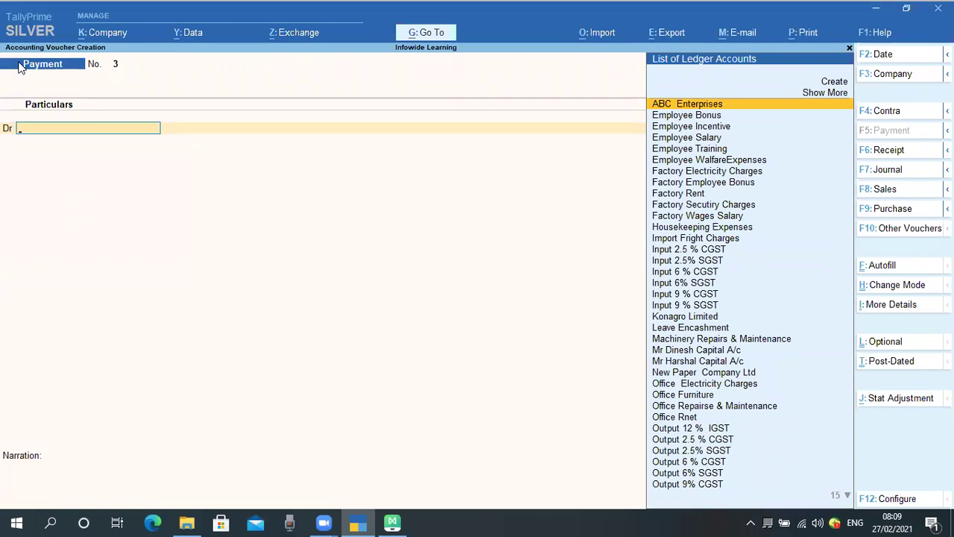
pyautogui.write('ss')
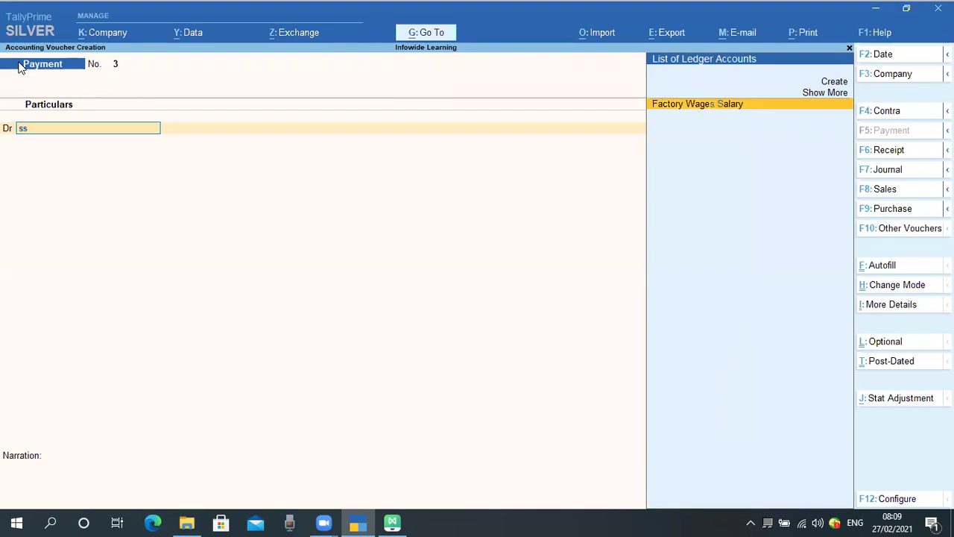
pyautogui.press('BackSpace')
pyautogui.press('BackSpace')
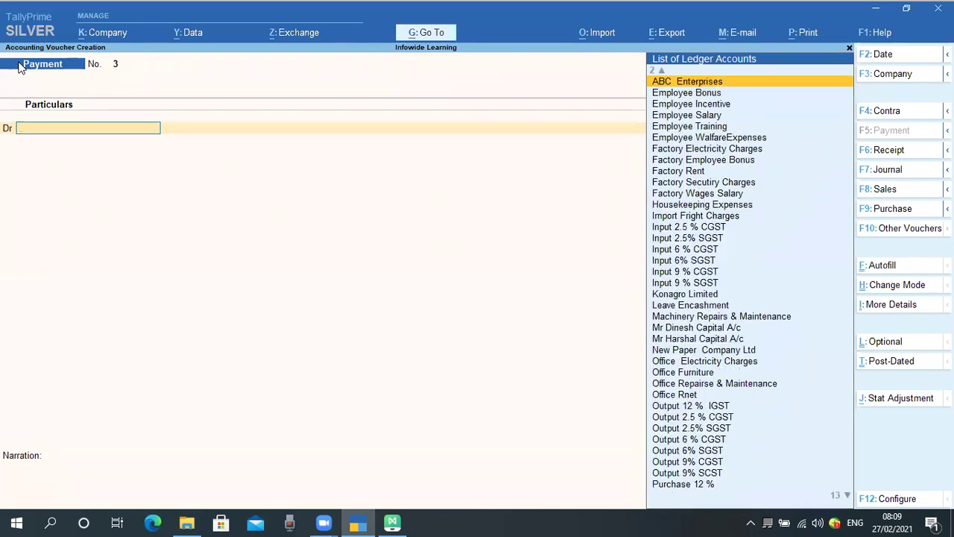
# Start a new ledger from the voucher's debit line, named Suspance, and place it under the Suspense A/c group
pyautogui.hotkey('alt', 'c')
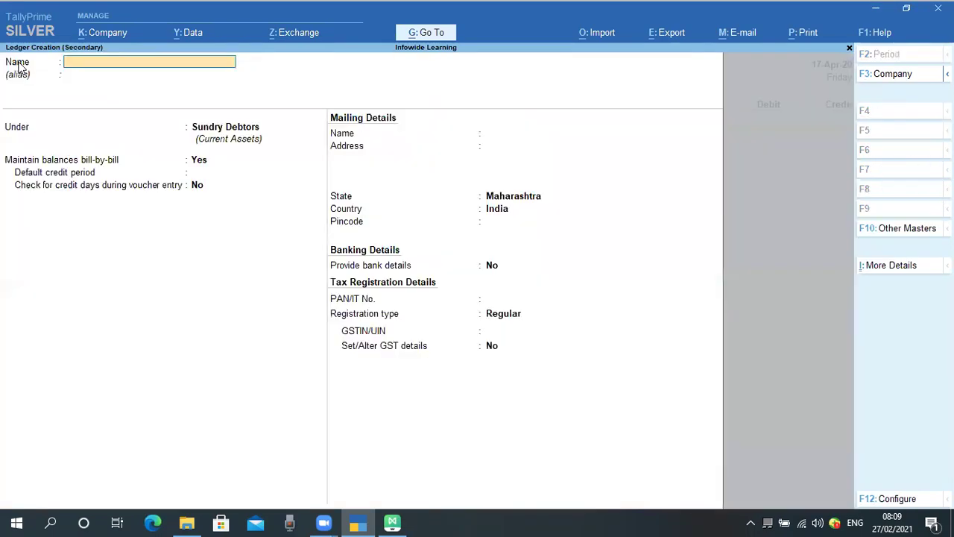
pyautogui.write('Suspance')
pyautogui.press('Return')
pyautogui.write('Sus')
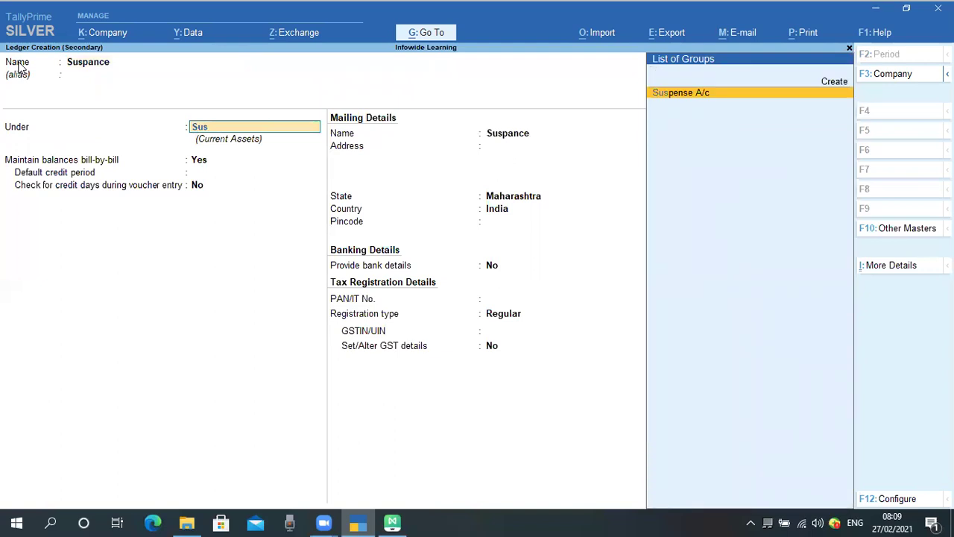
pyautogui.press('Return')
# Correct the new ledger's name to Suspense
pyautogui.press('BackSpace')
pyautogui.press('BackSpace')
pyautogui.press('BackSpace')
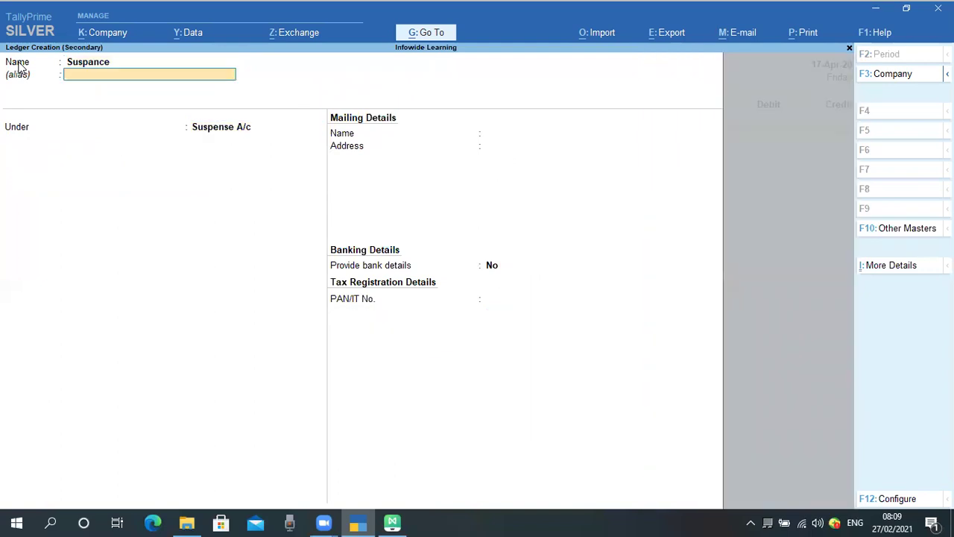
pyautogui.press('End')
pyautogui.press('BackSpace')
pyautogui.press('BackSpace')
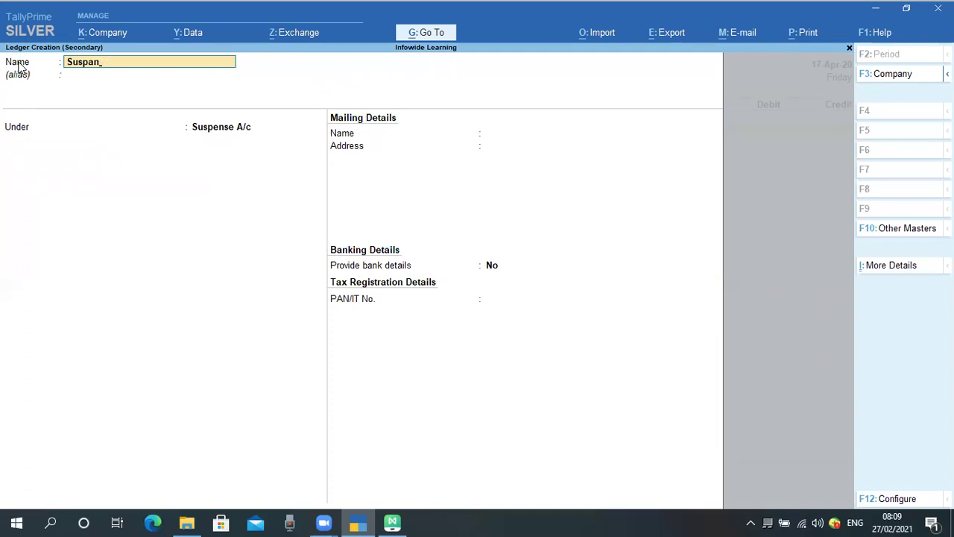
pyautogui.write('se')
pyautogui.press('BackSpace')
pyautogui.press('BackSpace')
pyautogui.press('BackSpace')
pyautogui.press('BackSpace')
pyautogui.write('ense')
# Keep the ledger under Suspense A/c without bank details and save it into the voucher's debit line
pyautogui.press('Return')
pyautogui.press('Return')
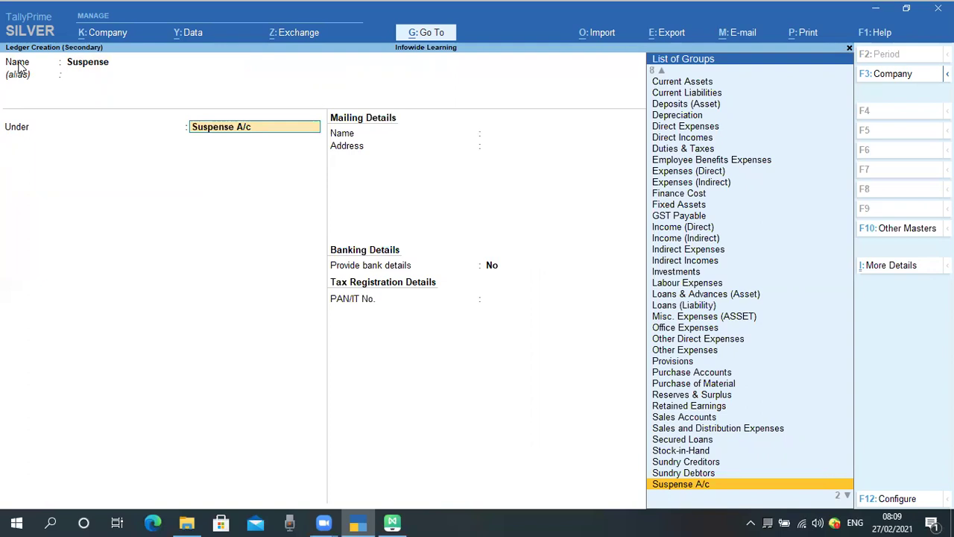
pyautogui.press('Return')
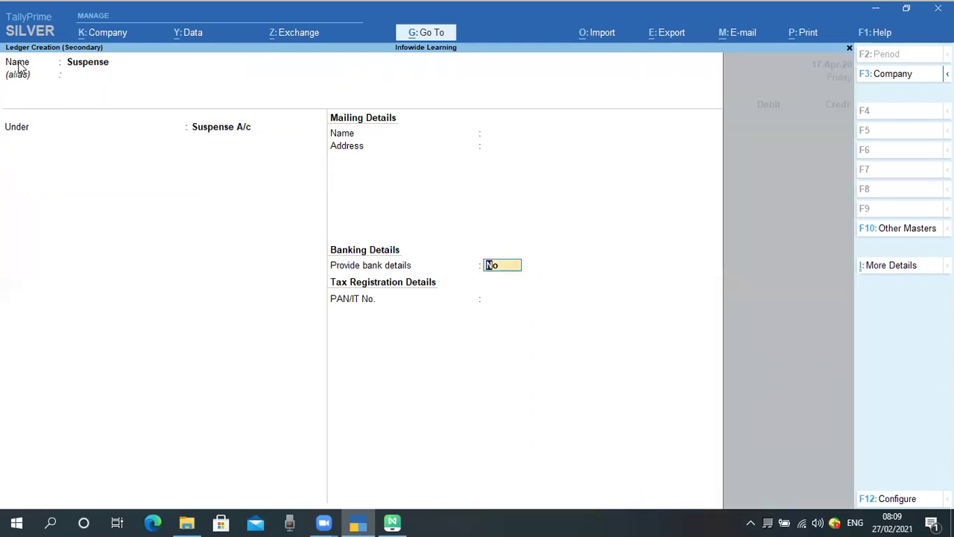
pyautogui.press('Return')
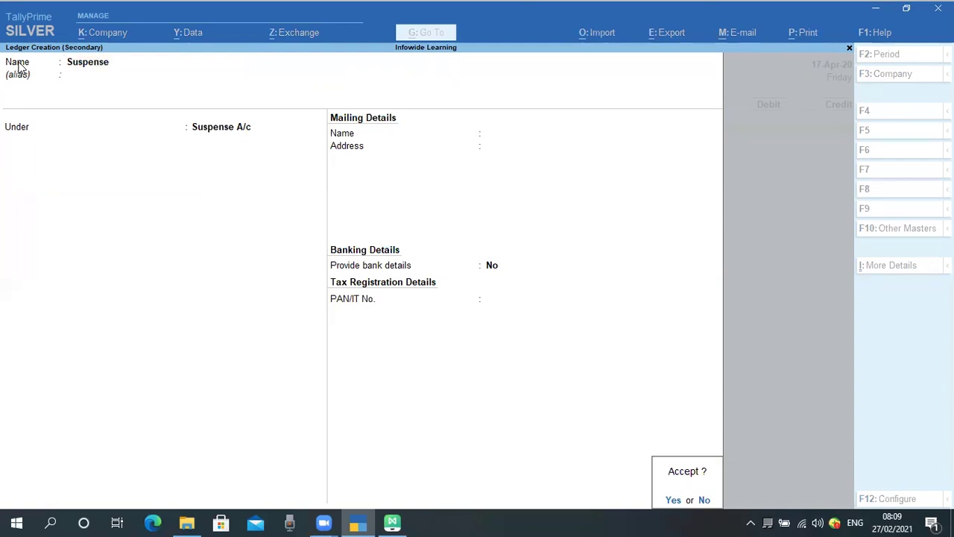
pyautogui.press('Return')
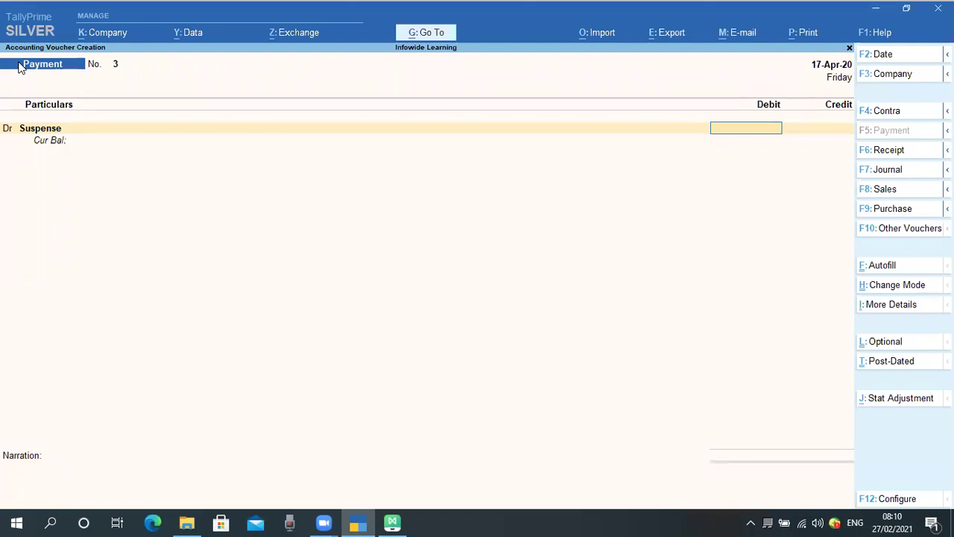
# Debit Suspense with 500 and credit the same amount to the SBI Current A/c ledger
pyautogui.write('500')
pyautogui.press('Return')
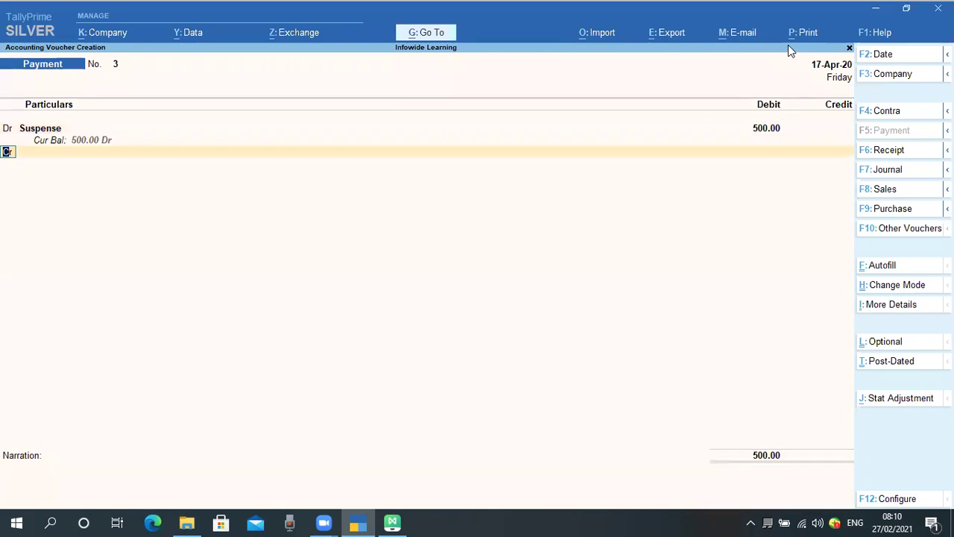
pyautogui.press('Return')
pyautogui.write('sb')
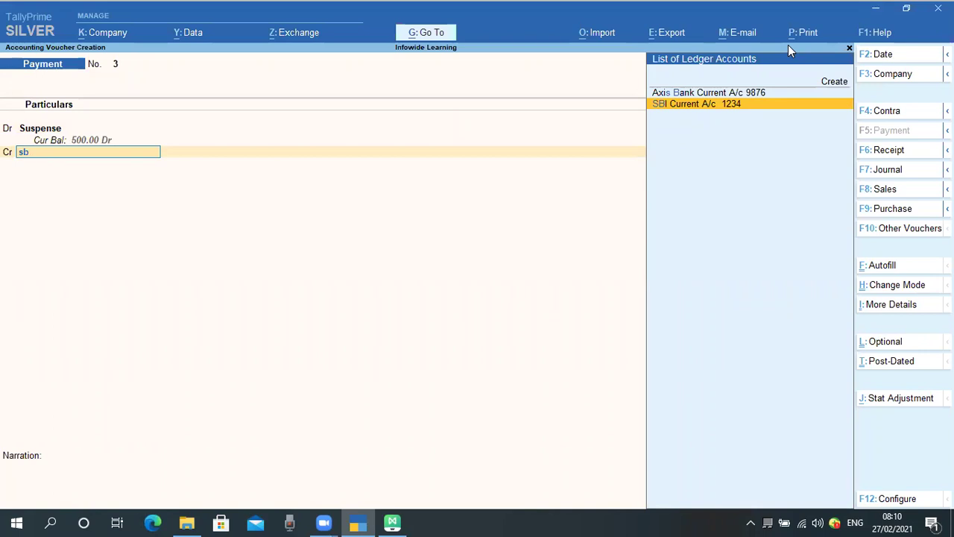
pyautogui.press('Up')
pyautogui.press('Down')
pyautogui.press('Return')
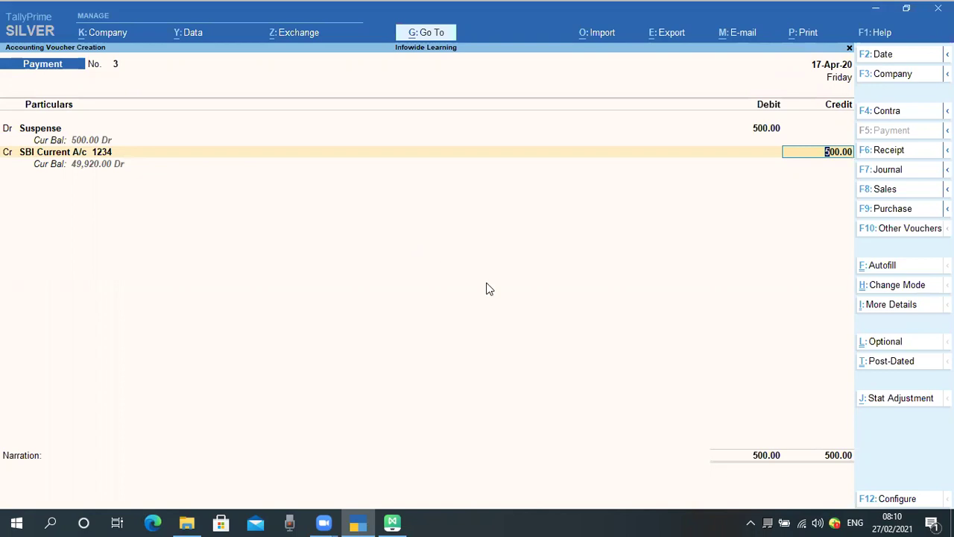
pyautogui.press('Return')
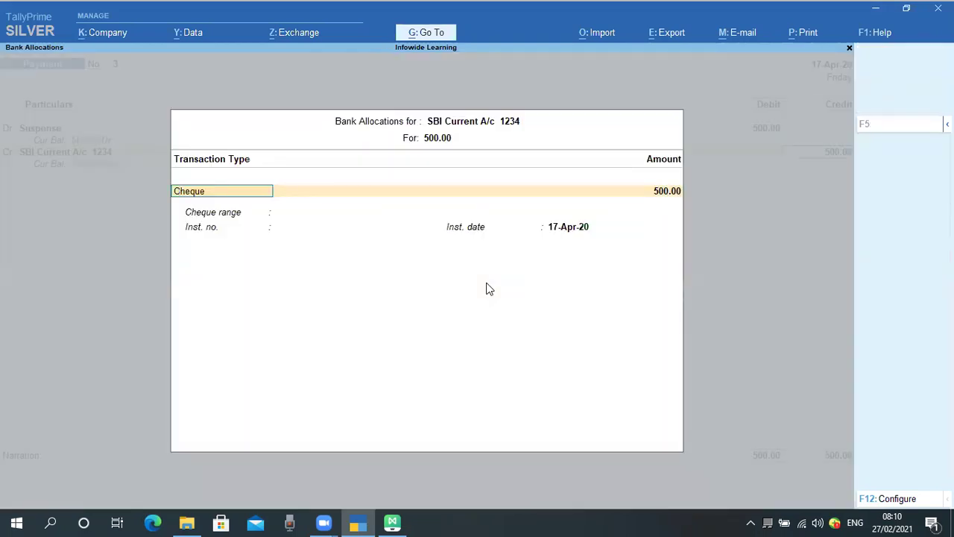
# Allocate the 500.00 bank amount as transaction type Others, with a blank instrument number and instrument date 17-Apr-20
pyautogui.press('Return')
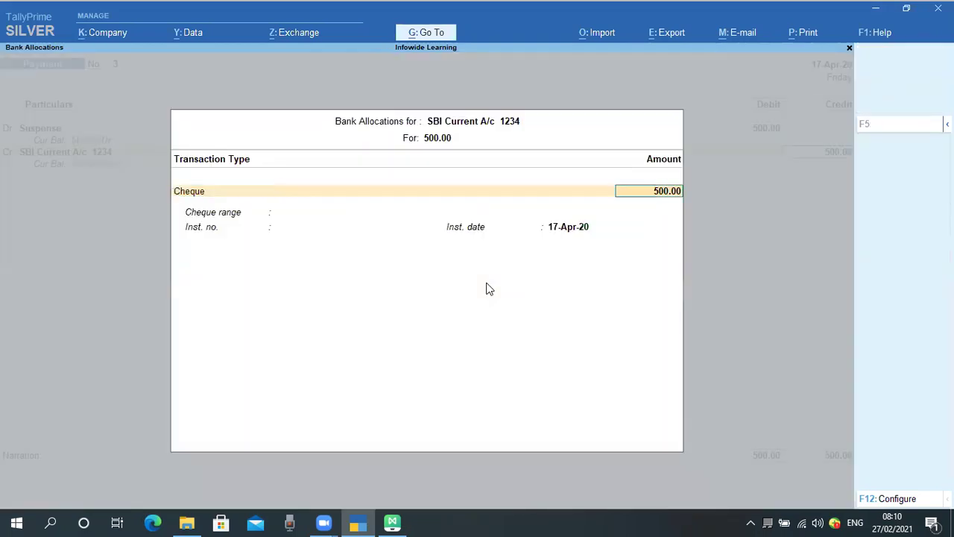
pyautogui.press('BackSpace')
pyautogui.write('o')
pyautogui.press('Return')
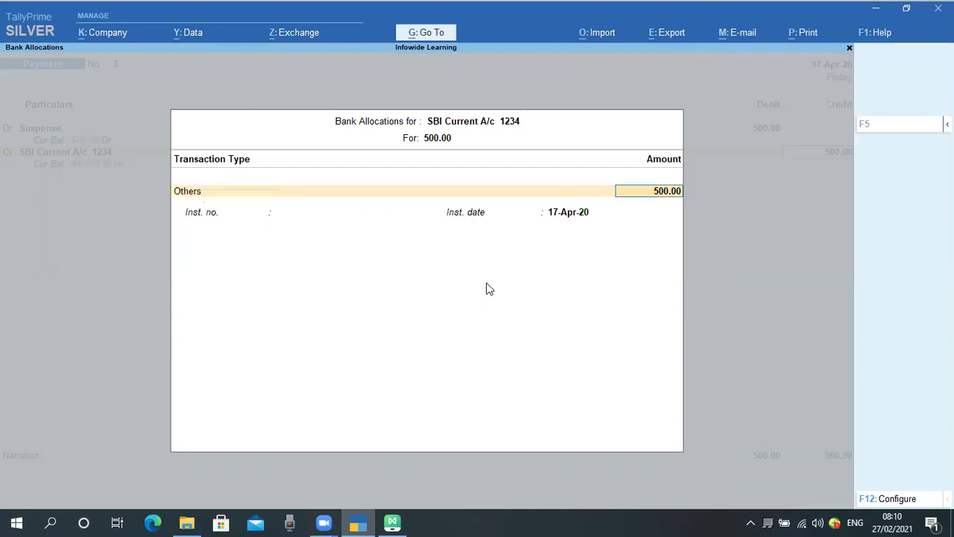
pyautogui.press('Return')
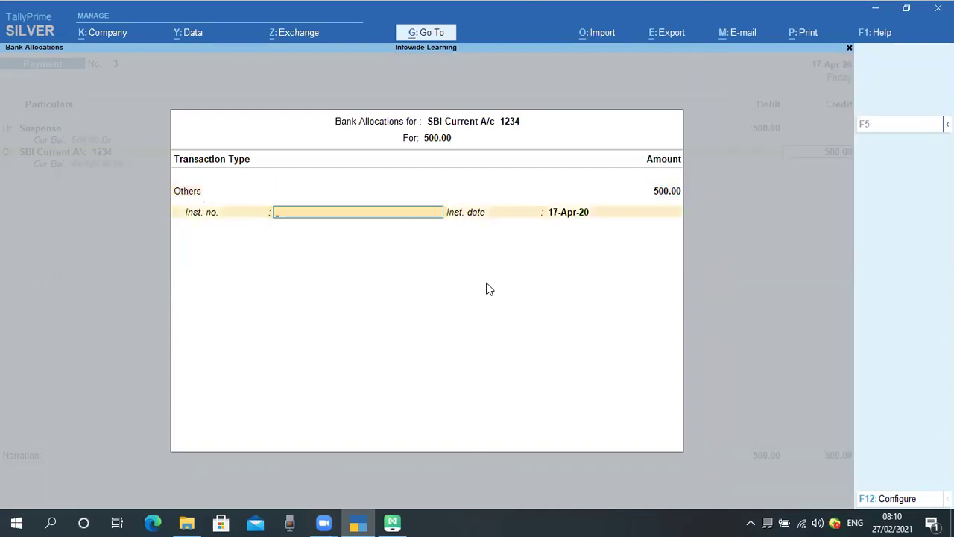
pyautogui.press('Return')
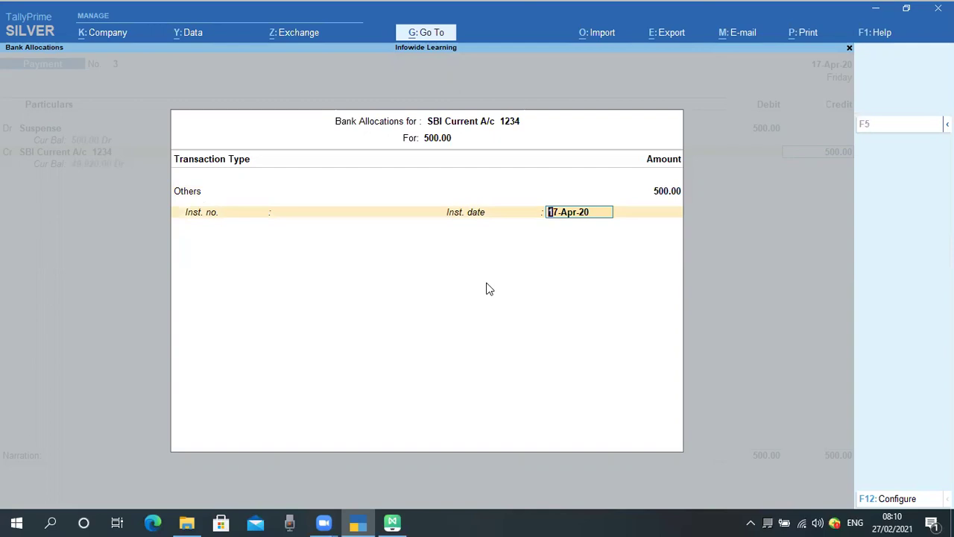
pyautogui.press('Return')
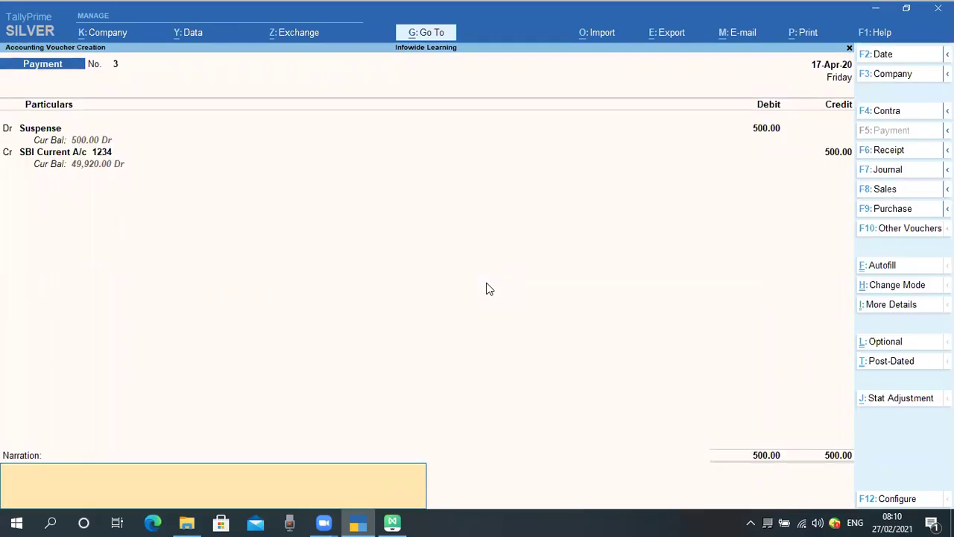
# Enter the narration "Suapense Amount Debited by Bank" followed by the reference number, and save the payment voucher
pyautogui.write('Suapens')
pyautogui.write('e Amount Debited by Bank')
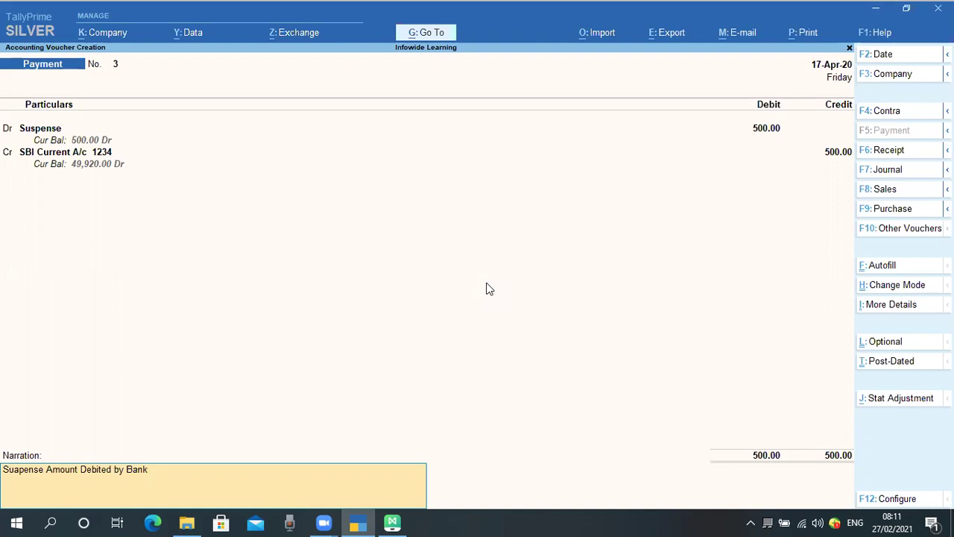
pyautogui.write('123457')
pyautogui.press('Return')
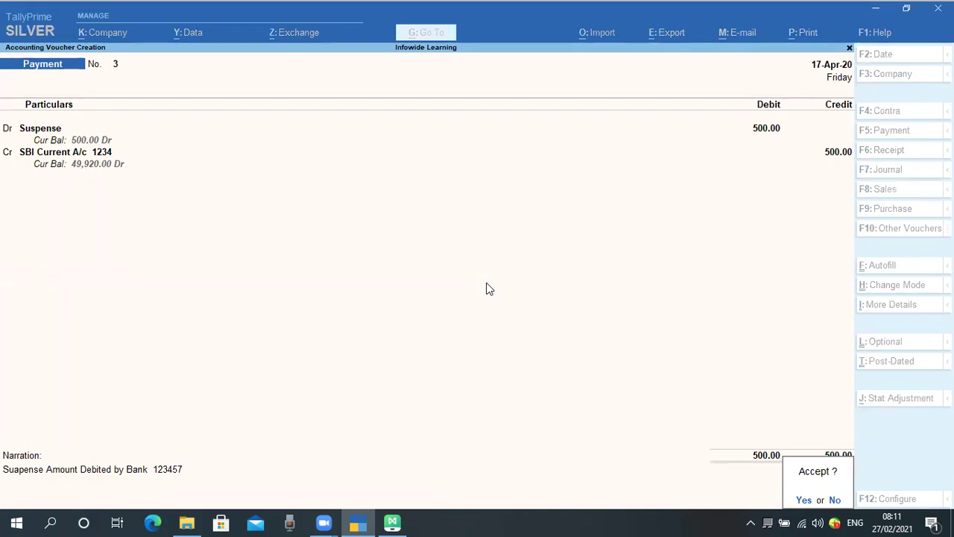
pyautogui.press('Return')
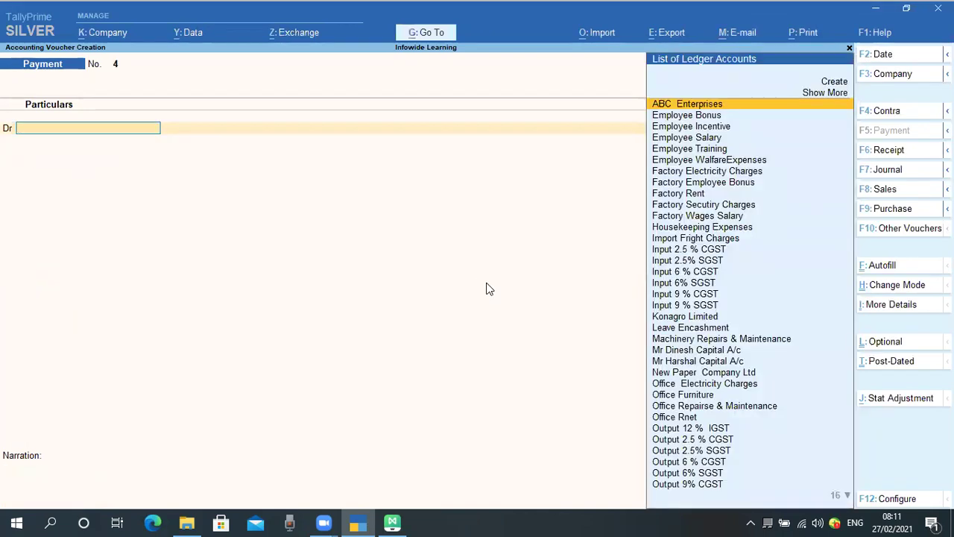
# Quit the blank payment voucher and return to the Gateway of Tally
pyautogui.press('Escape')
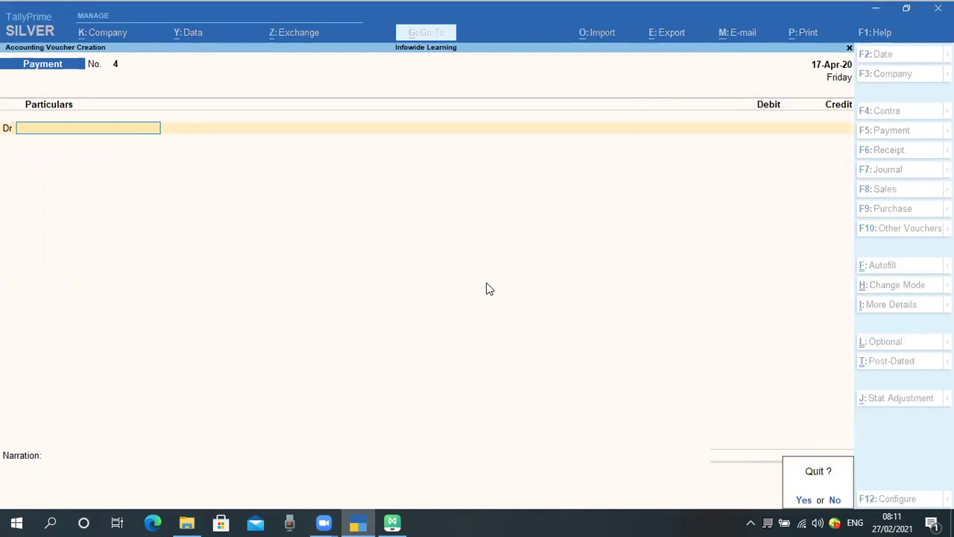
pyautogui.press('Return')
pyautogui.press('Escape')
pyautogui.press('Escape')
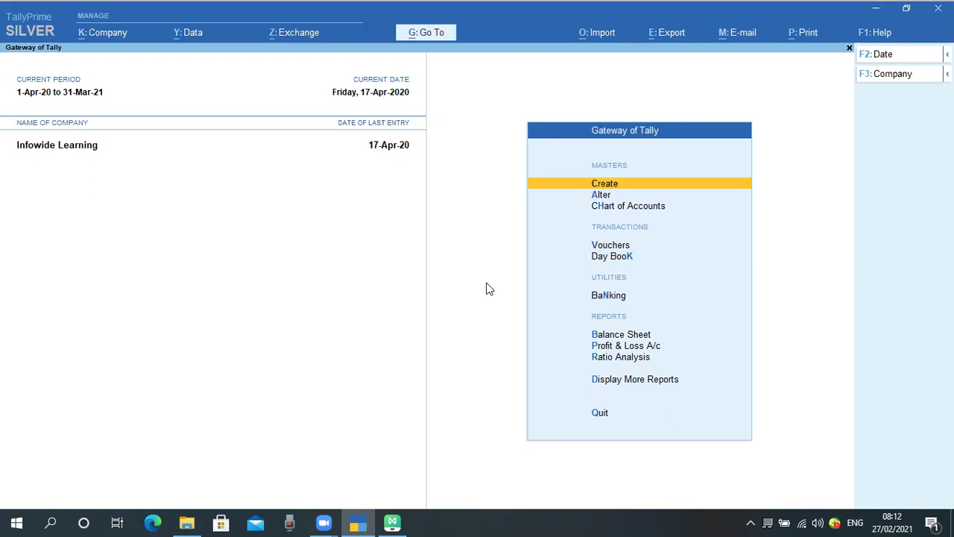
pyautogui.press('Down')
pyautogui.press('Down')
pyautogui.press('Up')
pyautogui.press('Down')
pyautogui.press('Down')
pyautogui.press('Down')
pyautogui.press('Up')
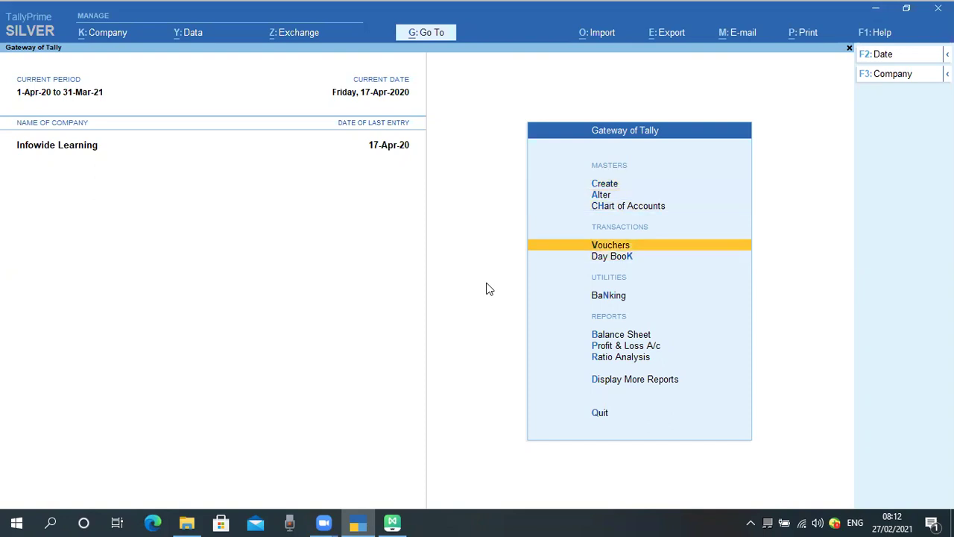
pyautogui.press('Up')
pyautogui.press('Up')
pyautogui.press('Down')
pyautogui.press('Down')
pyautogui.press('Escape')
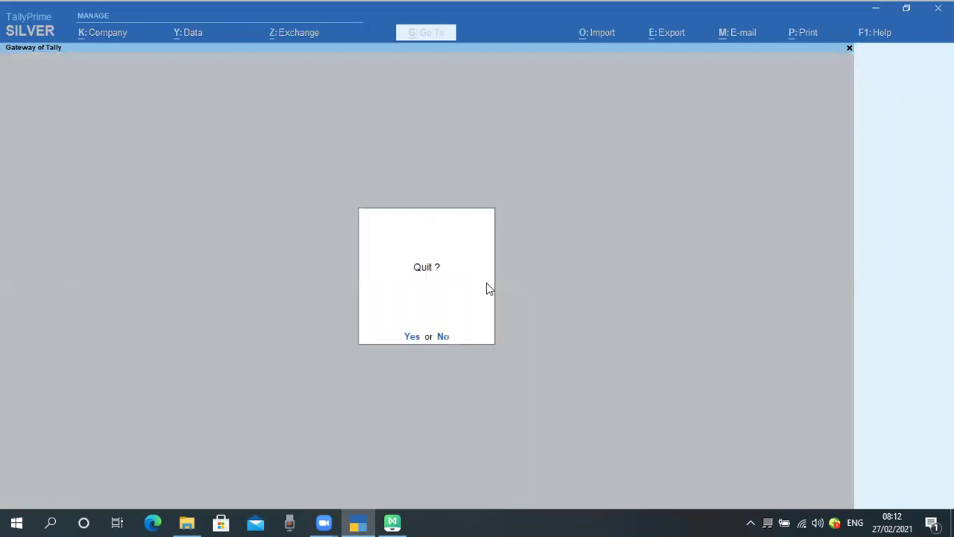
pyautogui.press('Escape')
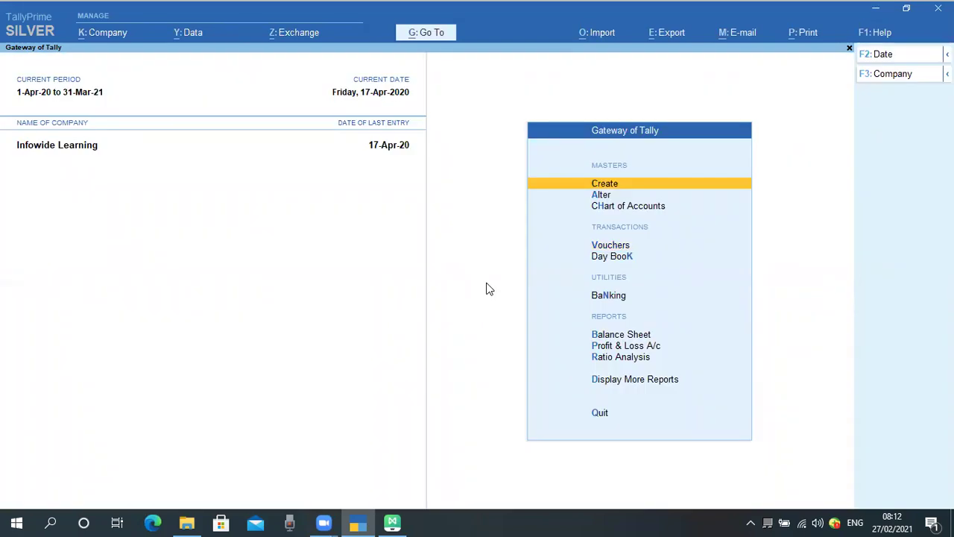
# Open the Balance Sheet and go to the Suspense A/c line under Assets
pyautogui.press('Down')
pyautogui.press('Down')
pyautogui.press('Down')
pyautogui.press('Down')
pyautogui.press('Down')
pyautogui.press('Down')
pyautogui.press('Down')
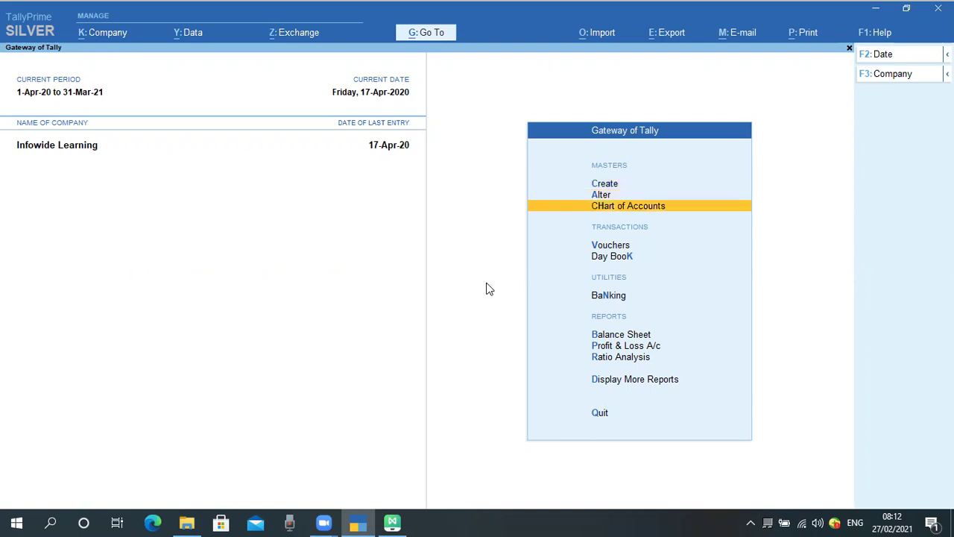
pyautogui.press('Up')
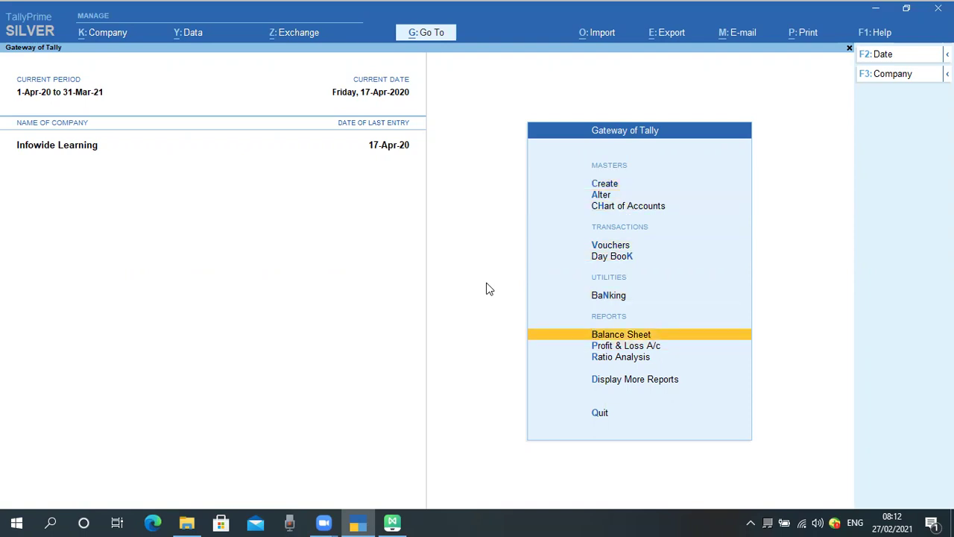
pyautogui.press('Return')
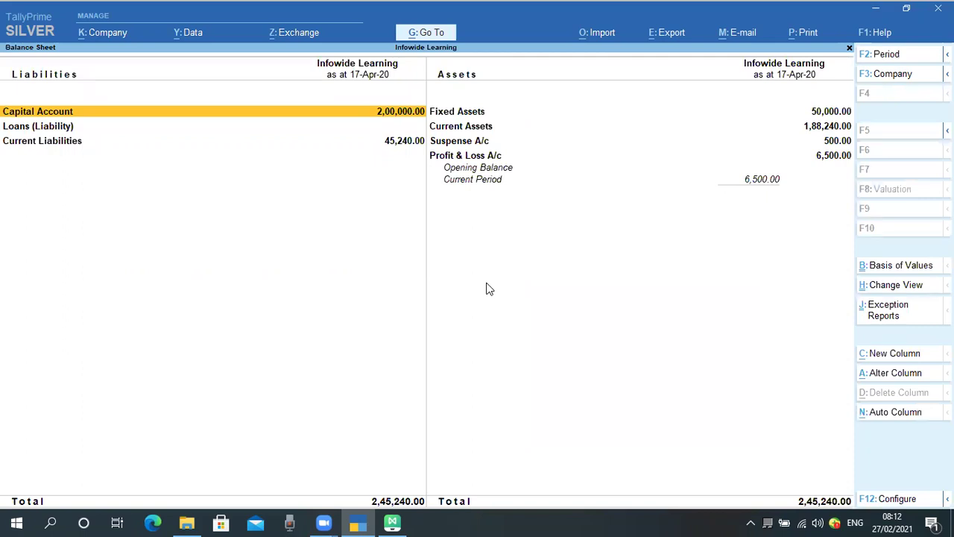
pyautogui.press('Down')
pyautogui.press('Right')
pyautogui.press('Down')
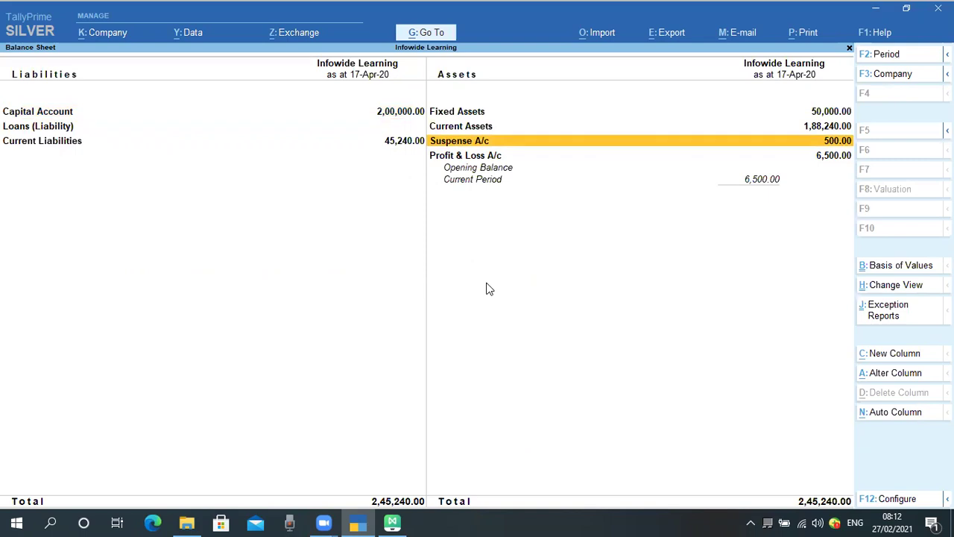
# Drill down from Suspense A/c through the Suspense ledger and April to open the 17-Apr-20 payment voucher for alteration
pyautogui.press('Return')
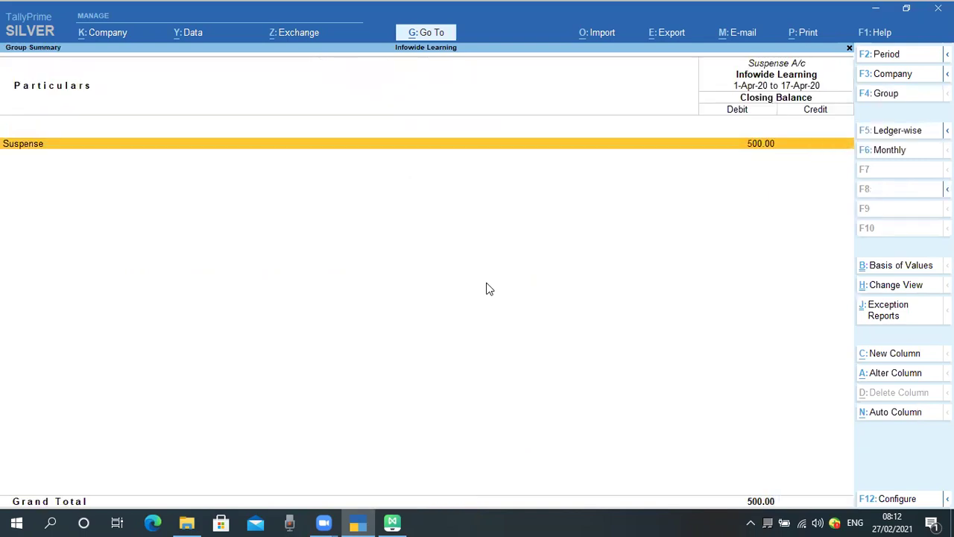
pyautogui.press('Return')
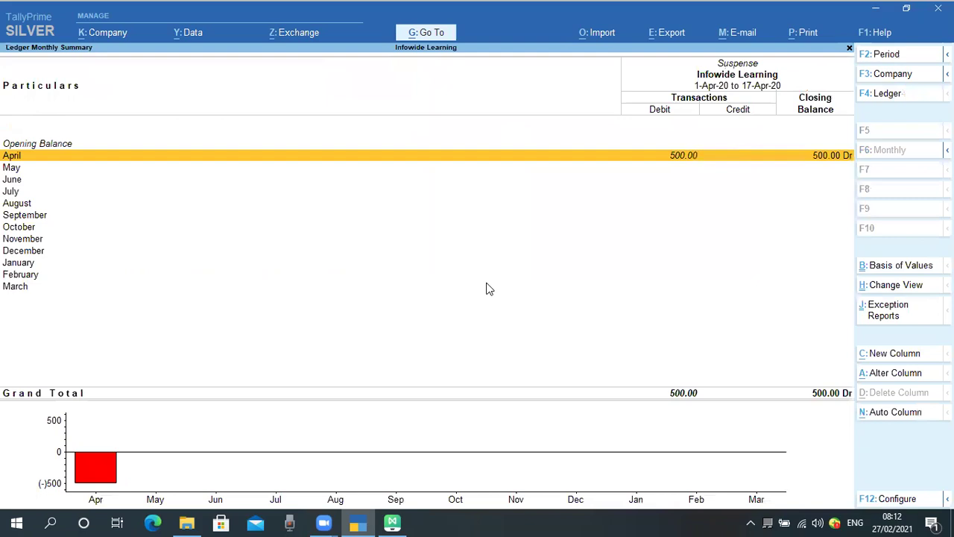
pyautogui.press('Return')
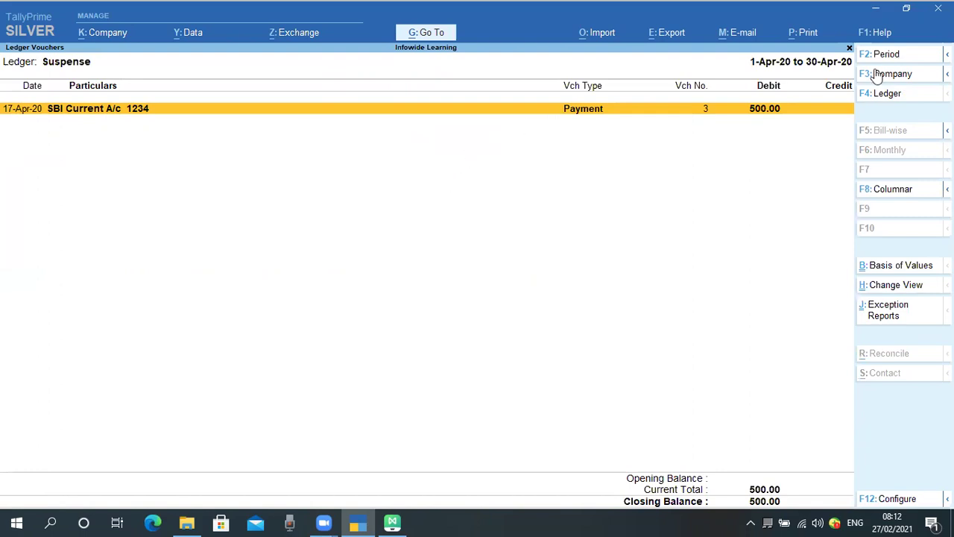
pyautogui.press('Return')
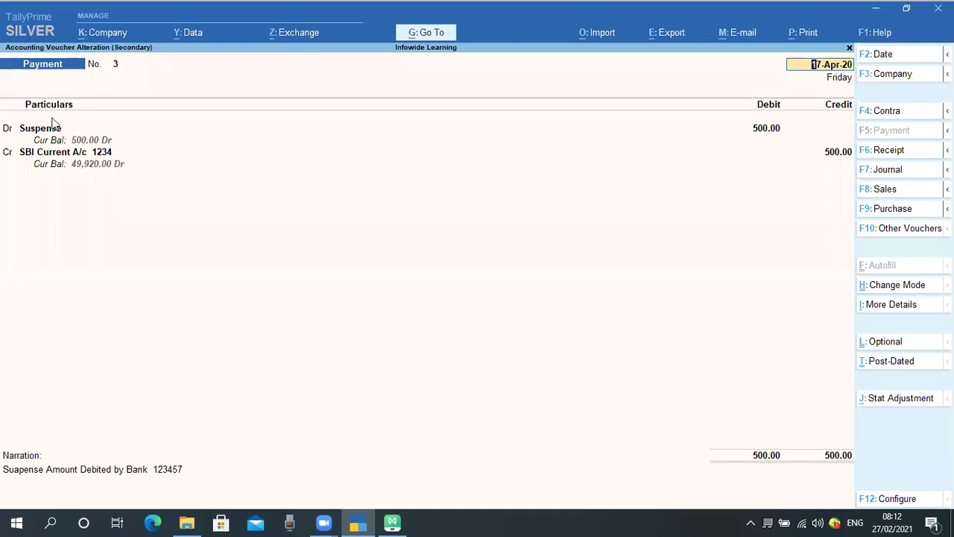
# Start a new ledger named "Bank" from the voucher's debit line, under Finance Cost with ledger type Not Applicable
pyautogui.press('Return')
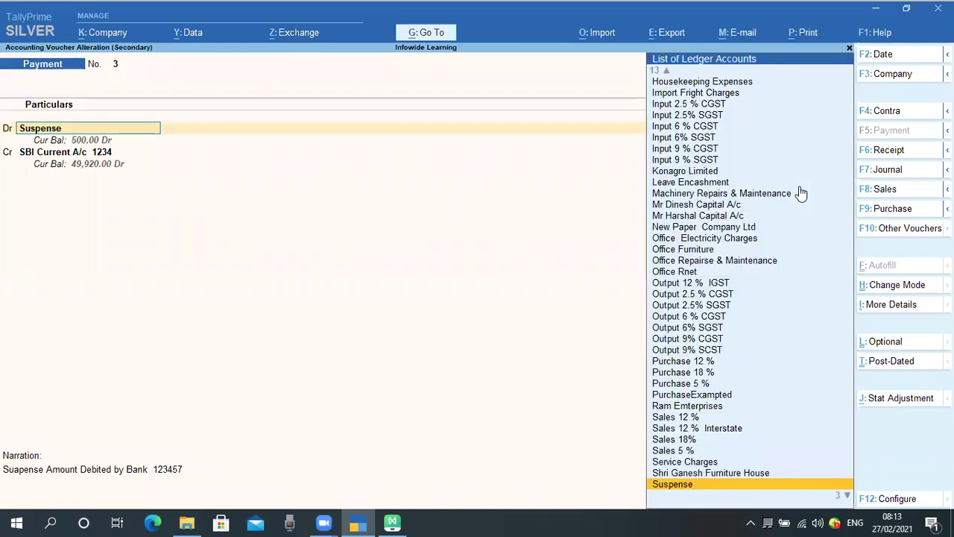
pyautogui.write('Ban')
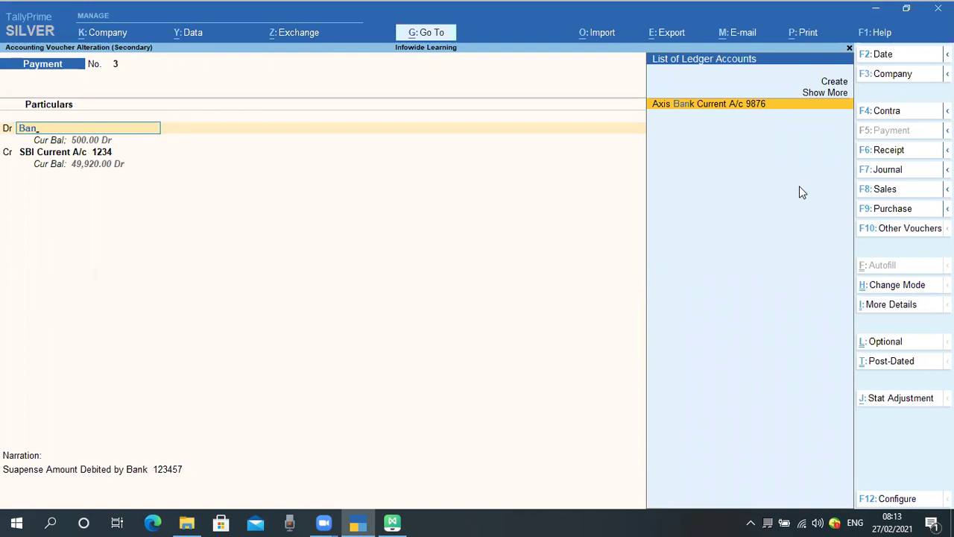
pyautogui.hotkey('alt', 'c')
pyautogui.write('Bank')
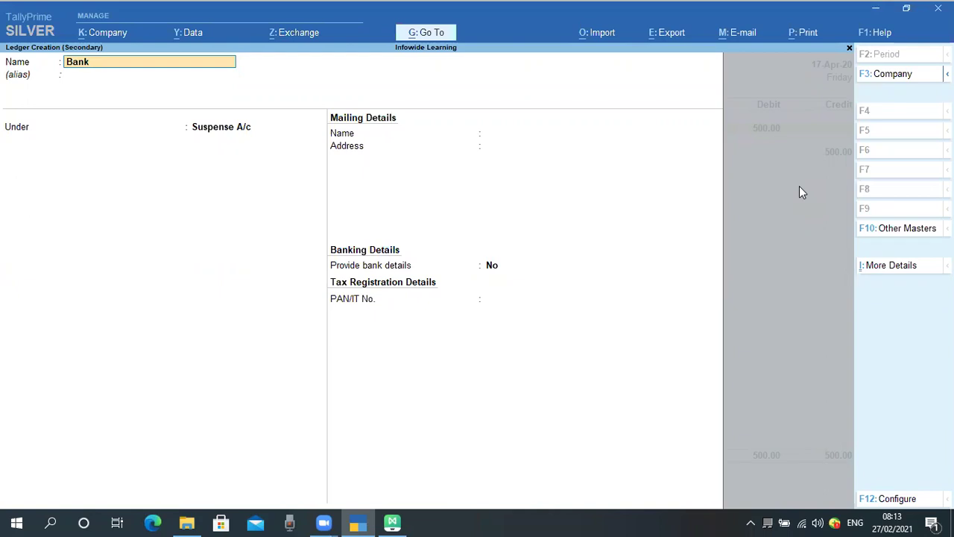
pyautogui.press('Return')
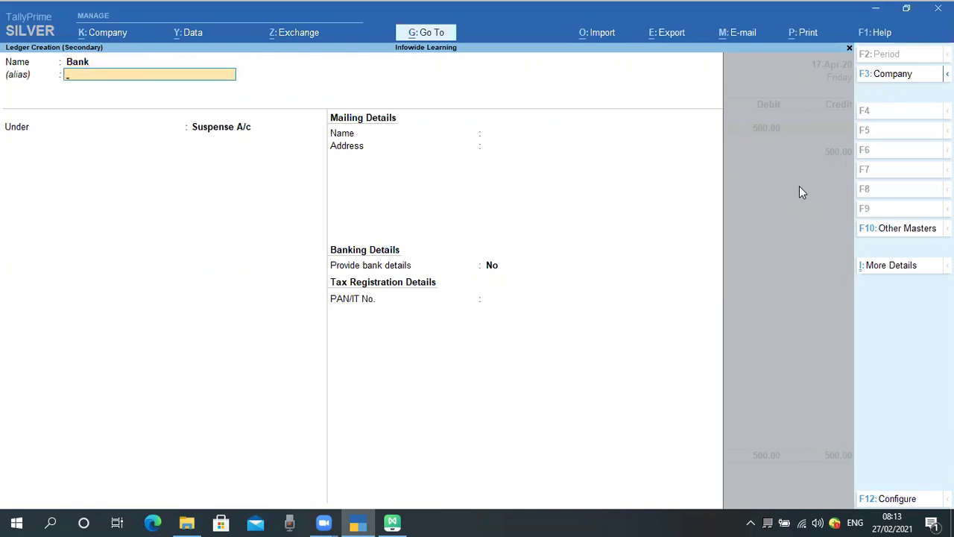
pyautogui.press('Return')
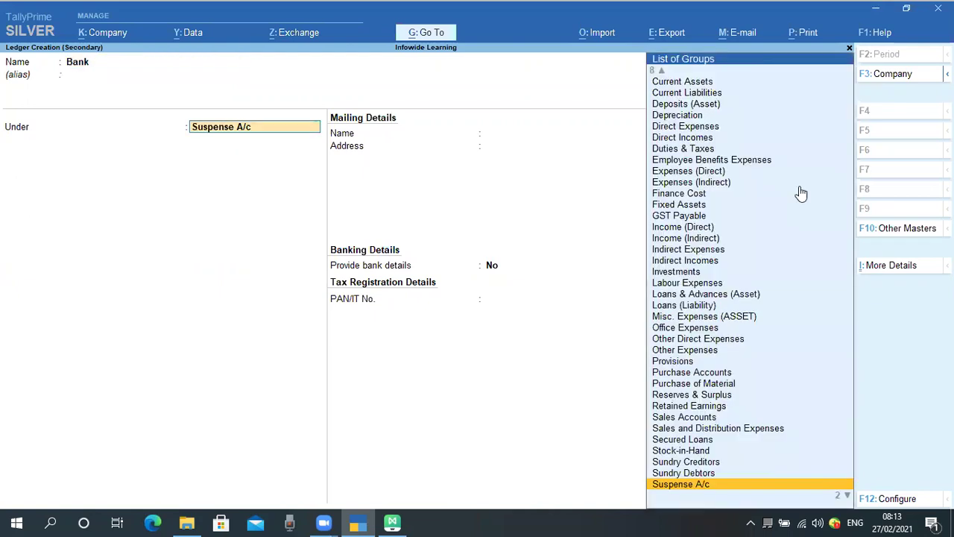
pyautogui.write('Fi')
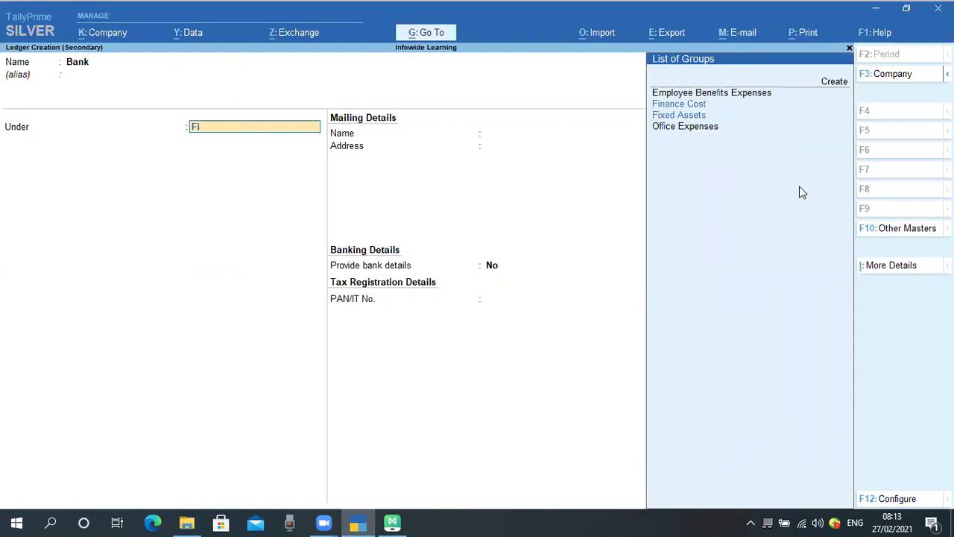
pyautogui.press('Return')
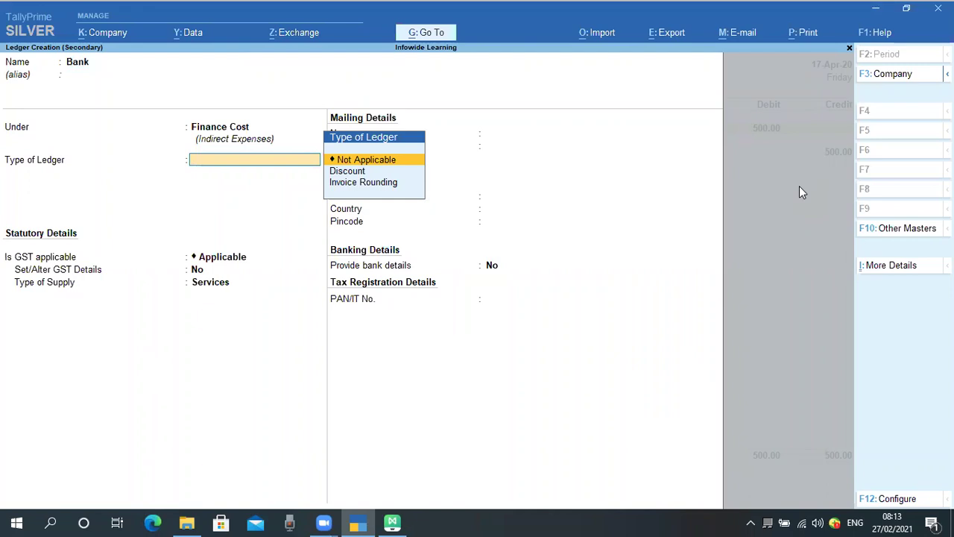
pyautogui.press('Return')
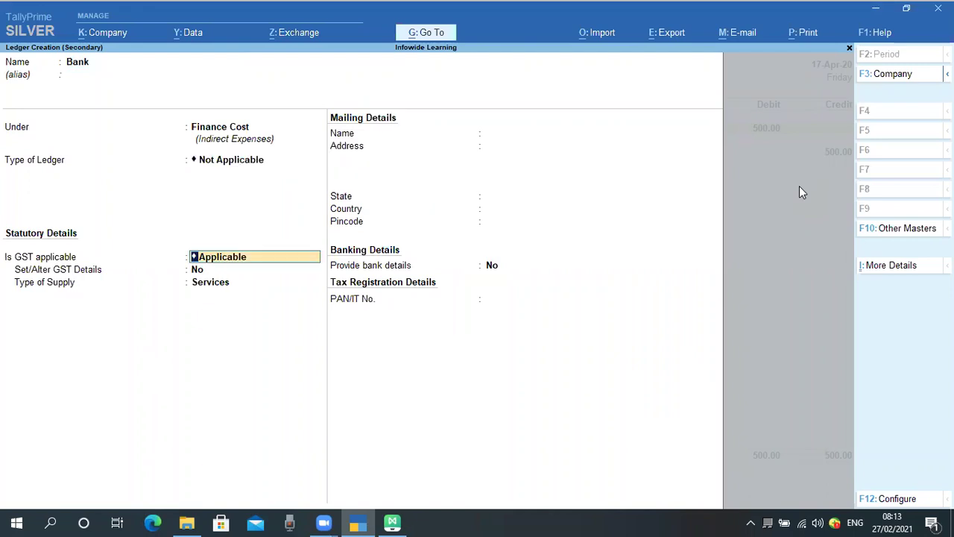
# Extend the new ledger's name to "Bank Charges", keeping the Finance Cost group and ledger type Not Applicable
pyautogui.press('BackSpace')
pyautogui.press('BackSpace')
pyautogui.press('BackSpace')
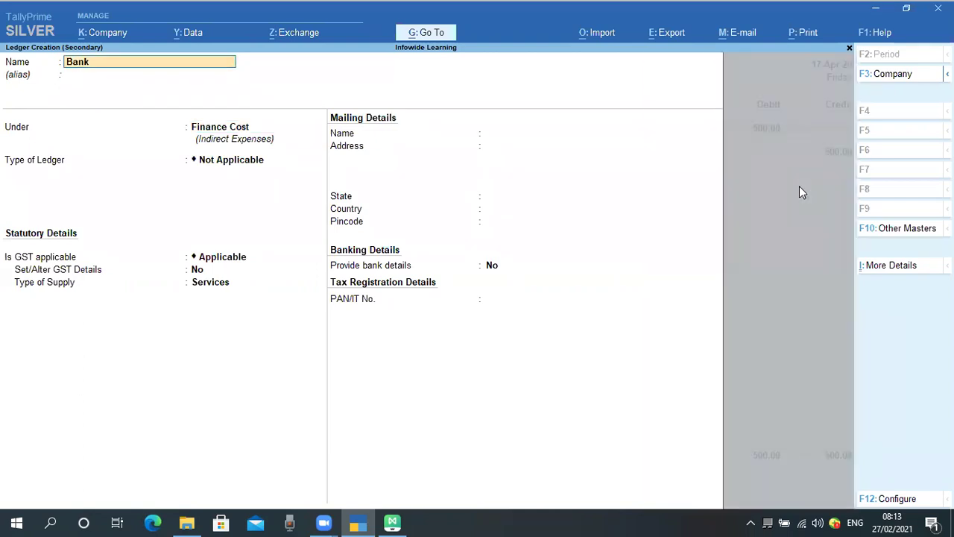
pyautogui.write('Charges')
pyautogui.press('Return')
pyautogui.press('Return')
pyautogui.press('Return')
pyautogui.press('Return')
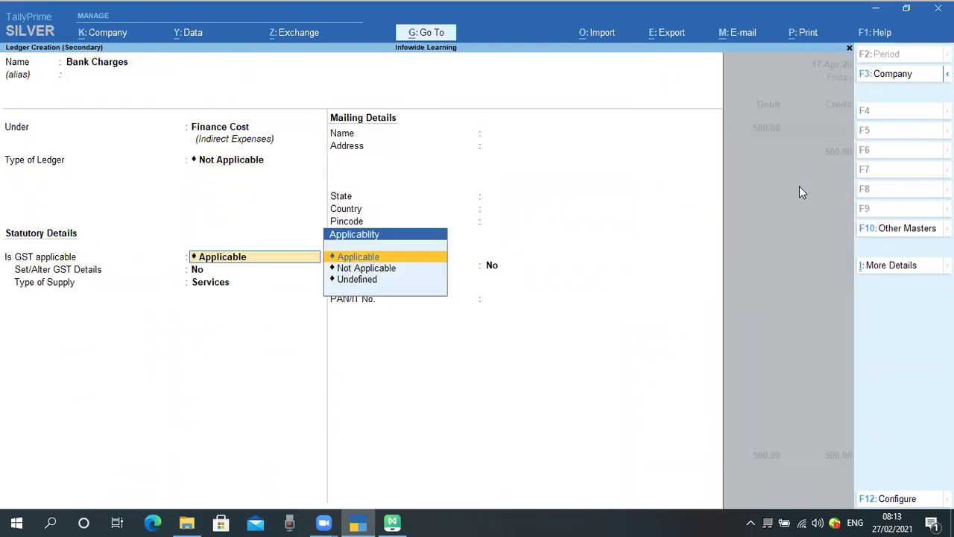
# Keep GST Applicable, GST details No, supply type Services and bank details No, and save the ledger
pyautogui.press('Return')
pyautogui.press('Return')
pyautogui.press('Return')
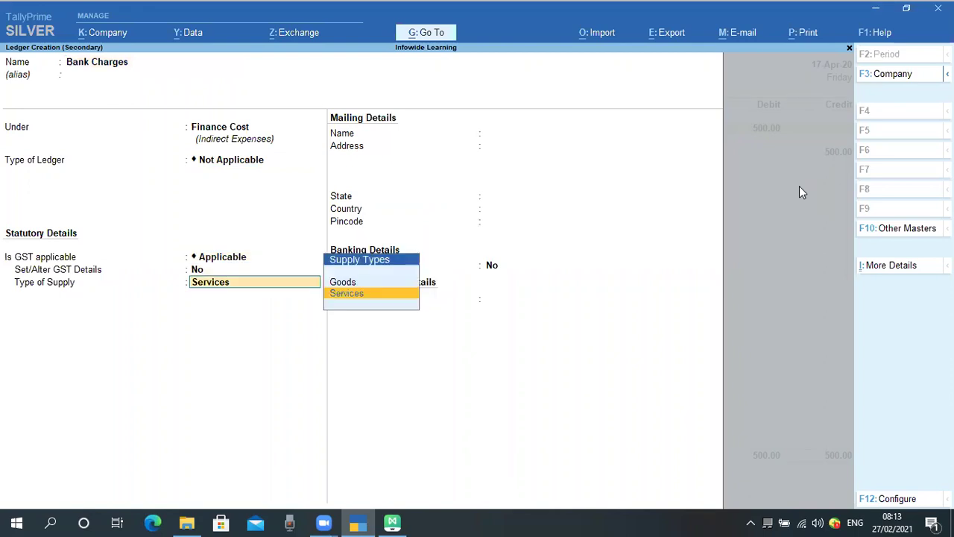
pyautogui.press('BackSpace')
pyautogui.press('Return')
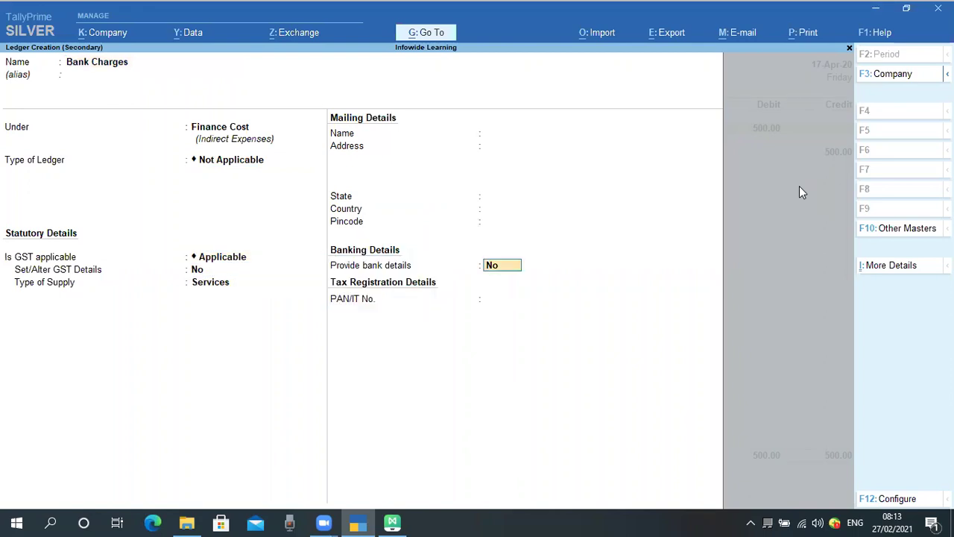
pyautogui.press('Return')
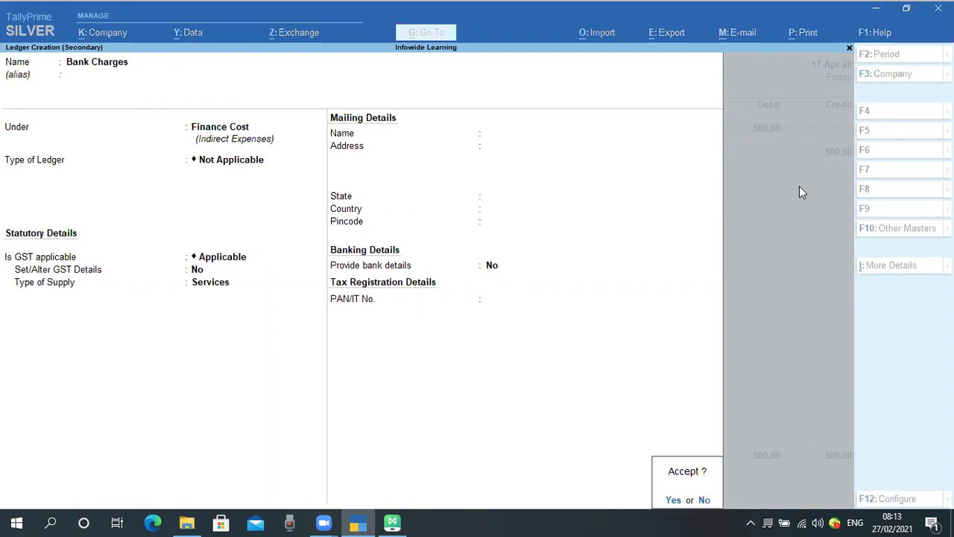
pyautogui.press('Return')
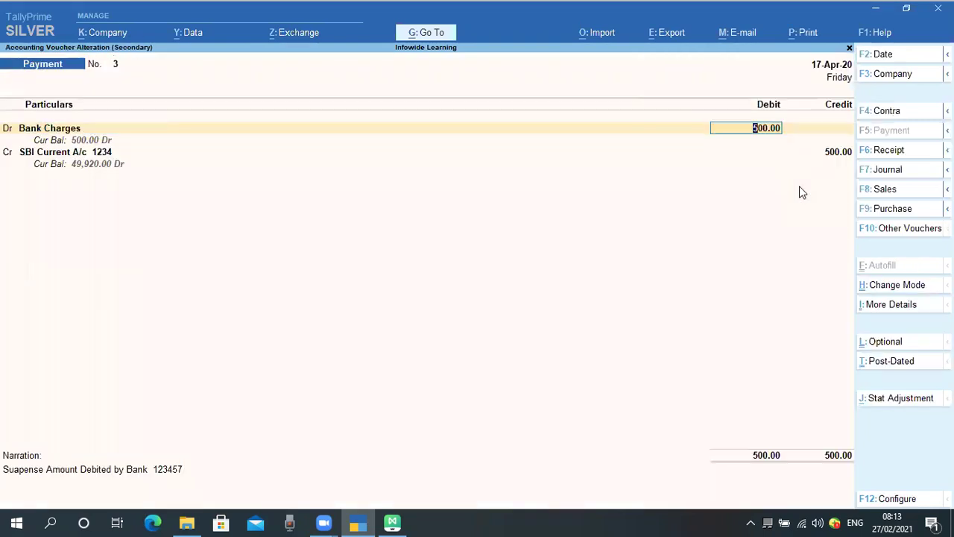
# Keep the 500.00 debit to Bank Charges and the 500.00 credit to the SBI current account, and open the bank allocations
pyautogui.press('Return')
pyautogui.press('Return')
pyautogui.press('Return')
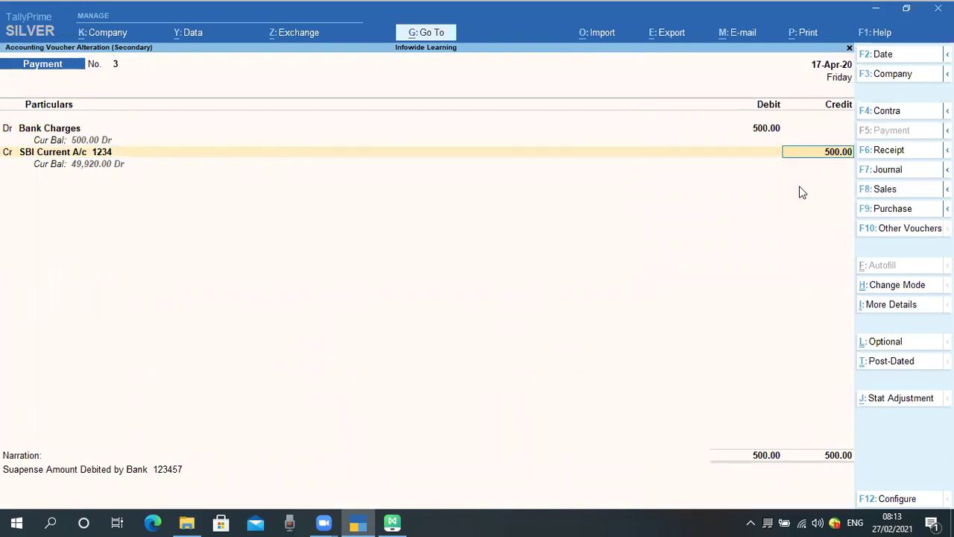
pyautogui.press('Return')
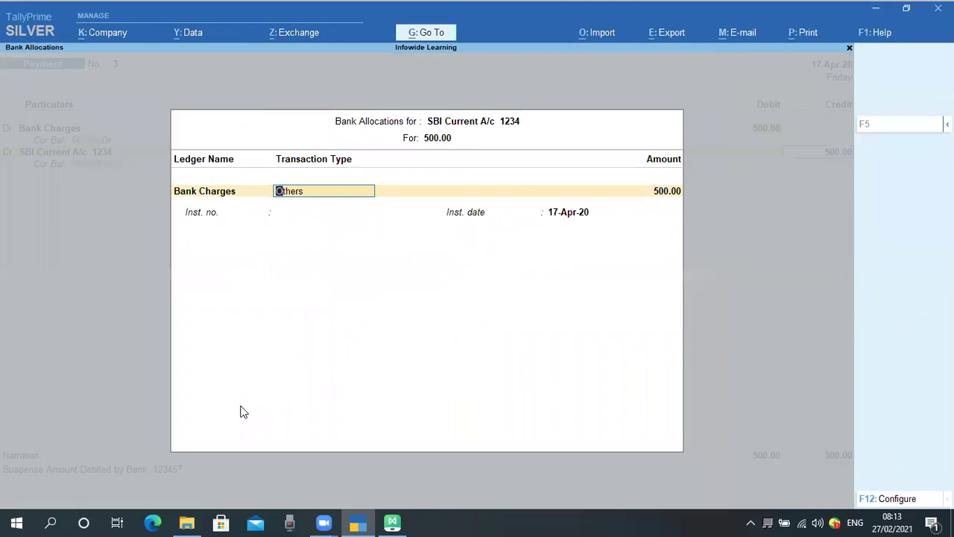
# Allocate the Bank Charges amount as transaction type Others, with a blank instrument number and instrument date 17-Apr-20
pyautogui.press('BackSpace')
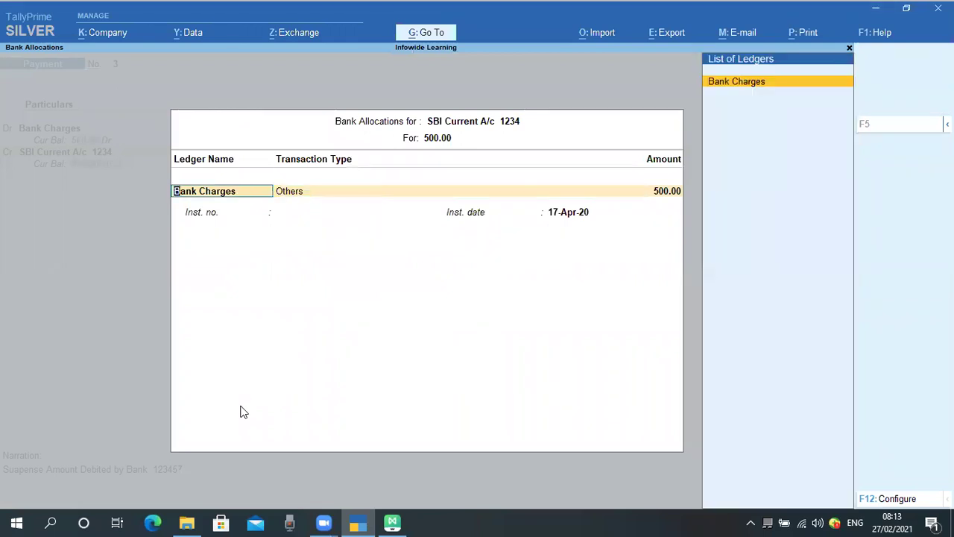
pyautogui.press('Return')
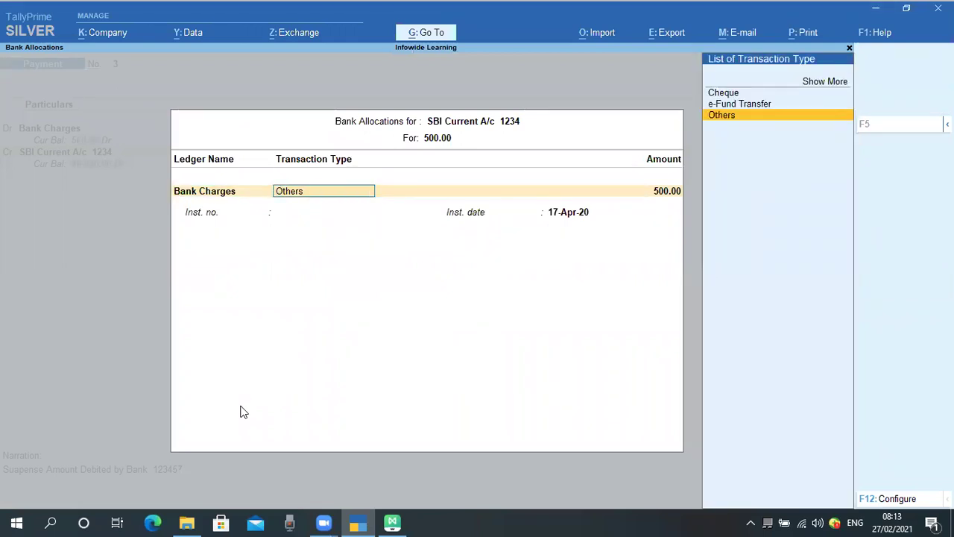
pyautogui.press('Down')
pyautogui.press('Down')
pyautogui.press('Up')
pyautogui.press('Down')
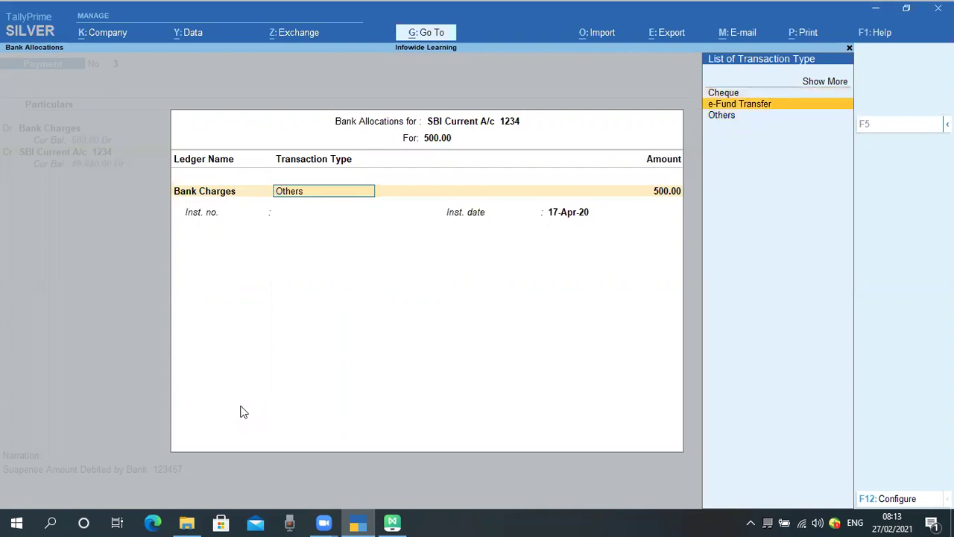
pyautogui.press('Down')
pyautogui.press('Return')
pyautogui.press('Return')
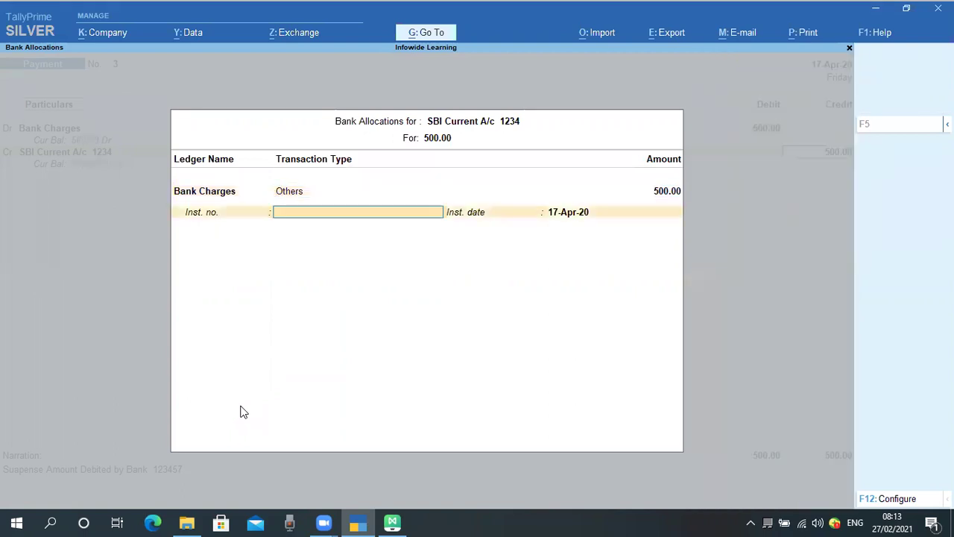
pyautogui.press('Return')
pyautogui.press('Return')
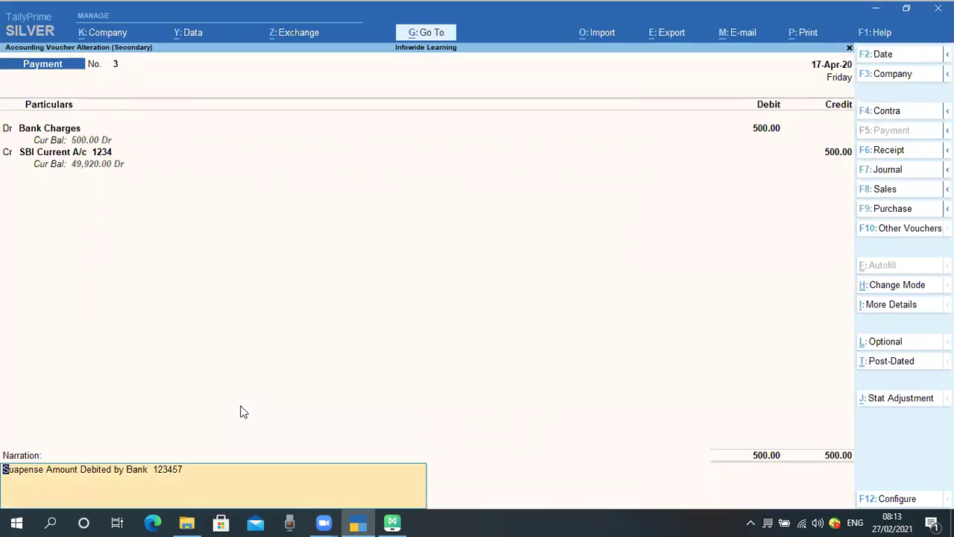
# Append "Account Maintenance charges 1.4.19 to 31.3.2020" to the narration and save the altered payment voucher
pyautogui.press('End')
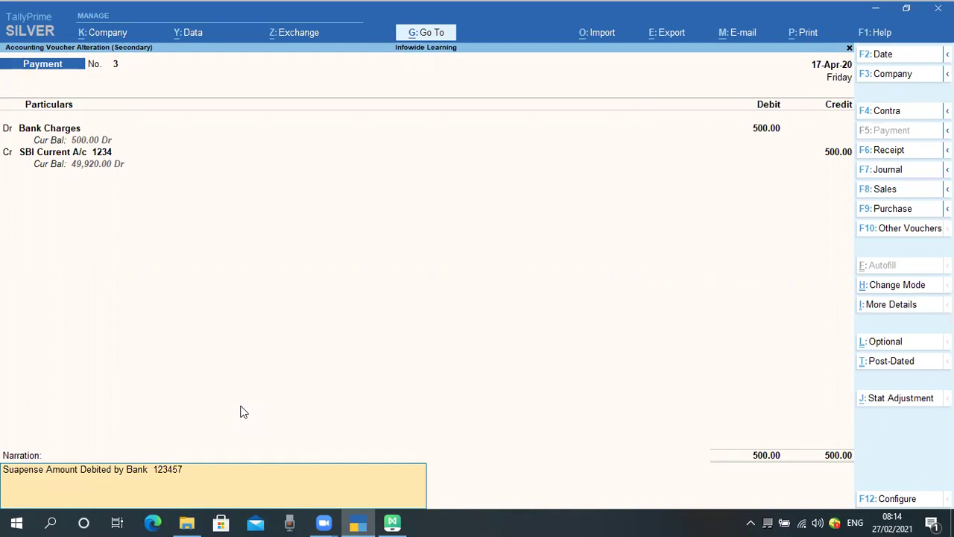
pyautogui.write('Account Maintenance charges')
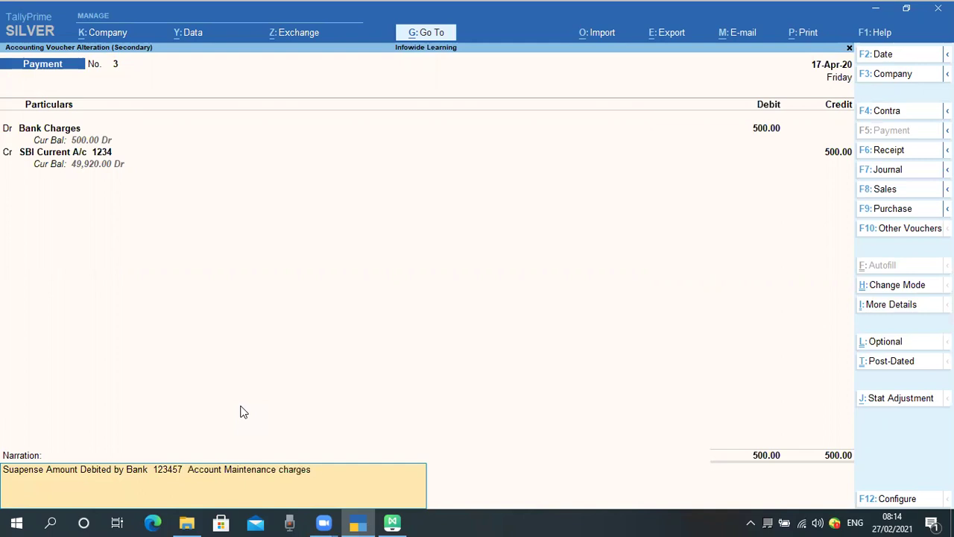
pyautogui.write('  1.4.19 to 31.3')
pyautogui.write('2020')
pyautogui.press('BackSpace')
pyautogui.press('BackSpace')
pyautogui.press('BackSpace')
pyautogui.press('BackSpace')
pyautogui.write('.2020')
pyautogui.press('Return')
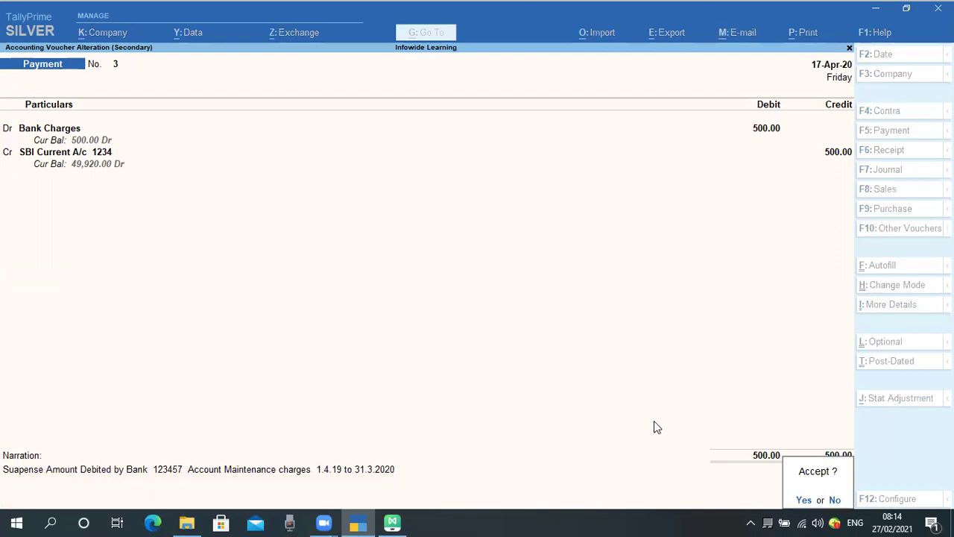
# Close the Suspense reports and return to the Gateway of Tally
pyautogui.press('Escape')
pyautogui.press('Escape')
pyautogui.press('Escape')
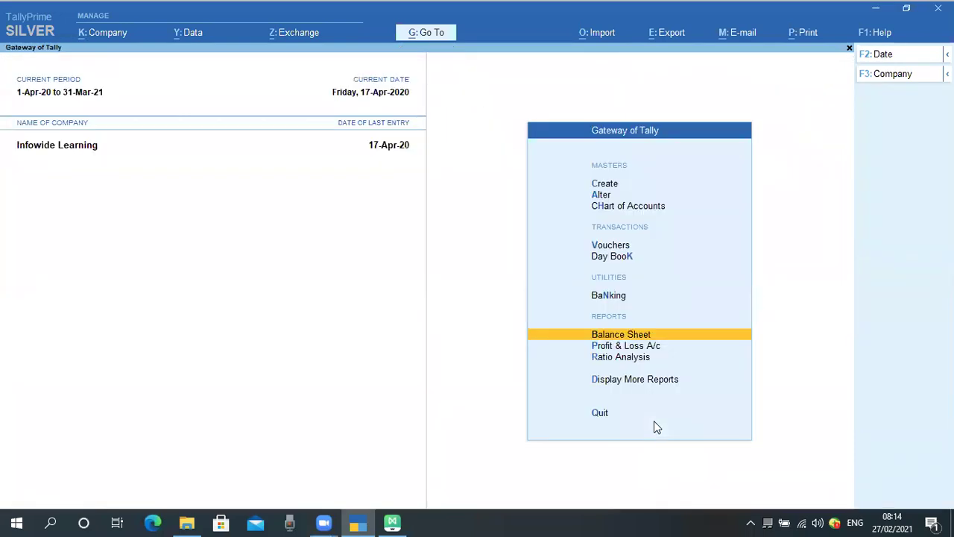
# Open the Balance Sheet and review the Fixed Assets, Current Assets and Profit & Loss A/c lines under Assets
pyautogui.press('Return')
pyautogui.press('Right')
pyautogui.press('Down')
pyautogui.press('Down')
pyautogui.press('Up')
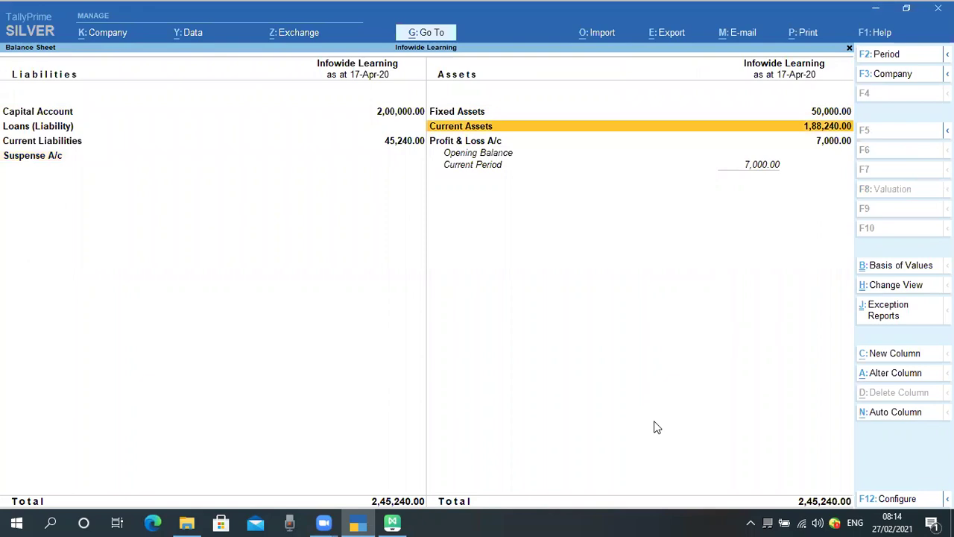
pyautogui.press('Up')
pyautogui.press('Down')
pyautogui.press('Down')
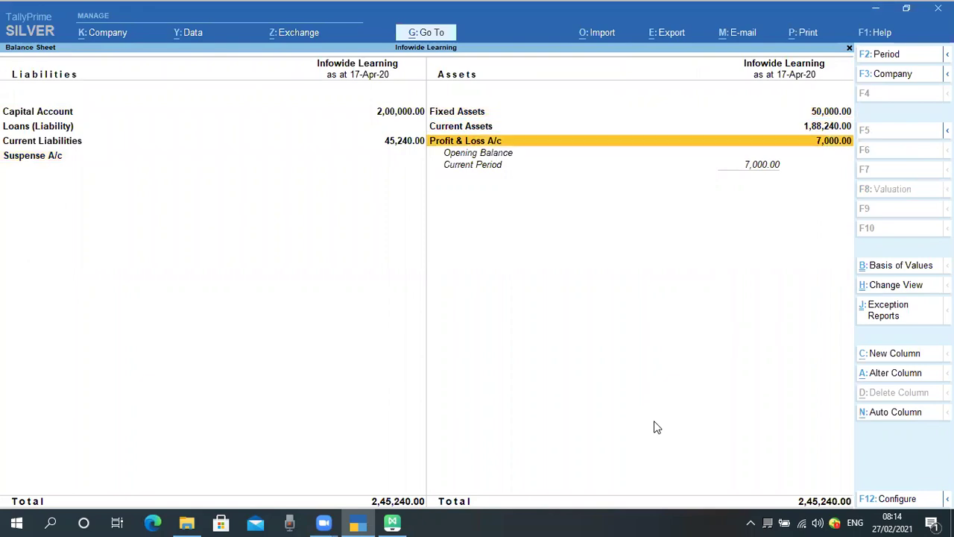
pyautogui.press('Up')
pyautogui.press('Up')
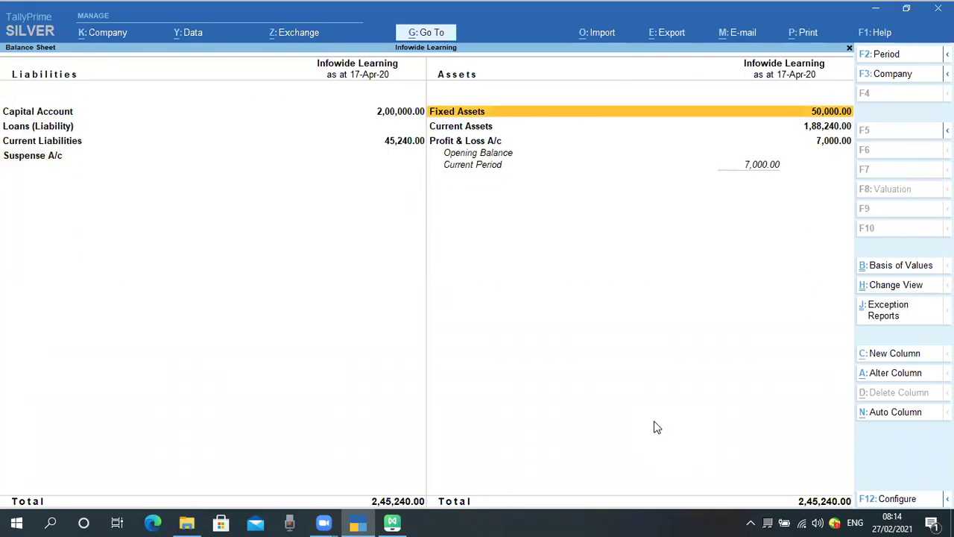
pyautogui.press('Down')
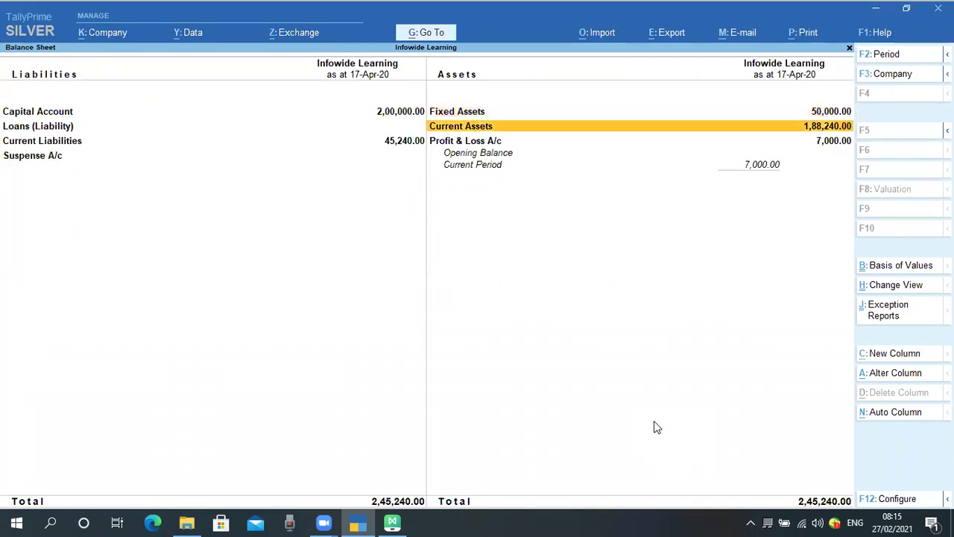
# Drill down into Current Assets and open the Bank Accounts group summary
pyautogui.press('Return')
pyautogui.press('Down')
pyautogui.press('Down')
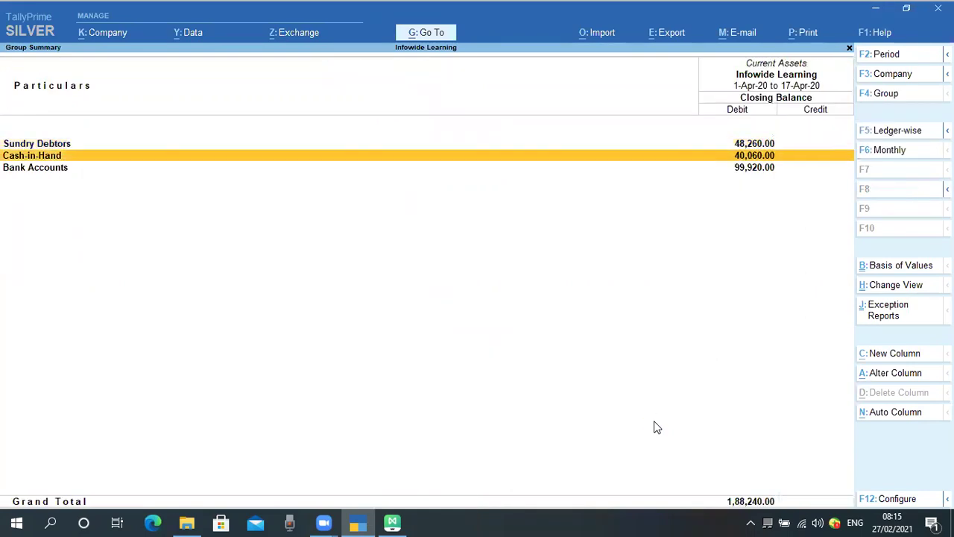
pyautogui.press('Return')
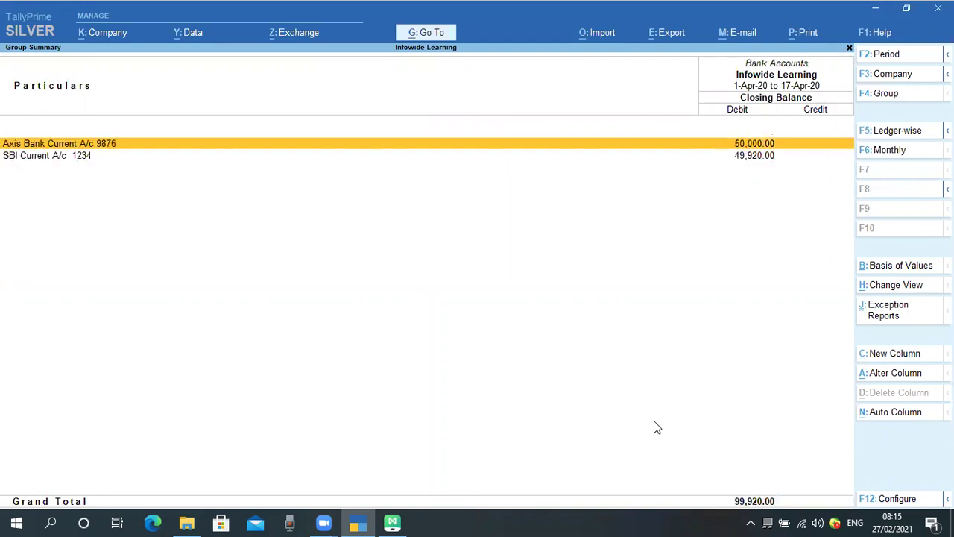
# Drill down from the Bank Accounts summary into the SBI current account's April vouchers and examine the entries through the Bank Charges payment
pyautogui.press('Down')
pyautogui.press('Up')
pyautogui.press('Down')
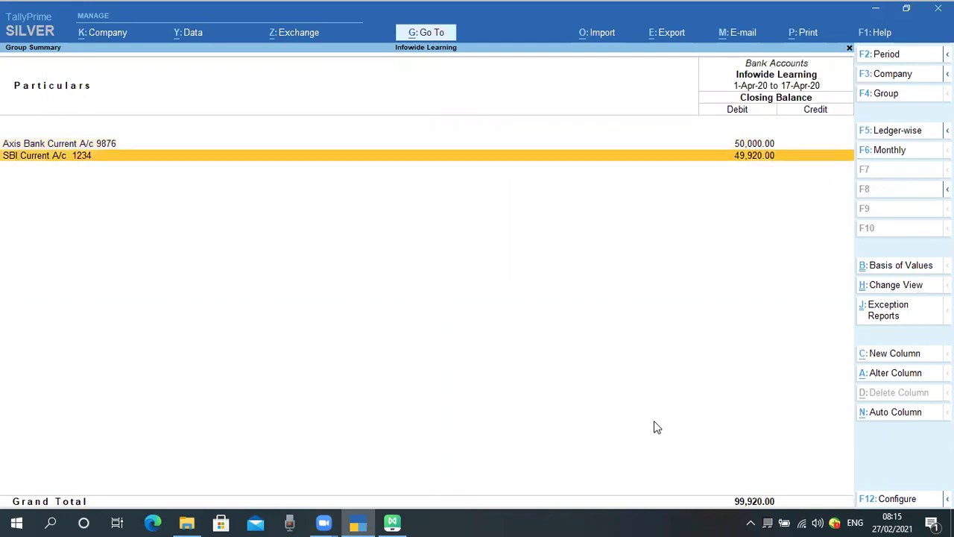
pyautogui.press('Return')
pyautogui.press('Return')
pyautogui.press('Down')
pyautogui.press('Down')
pyautogui.press('Down')
pyautogui.press('Down')
pyautogui.press('Down')
pyautogui.press('Down')
pyautogui.press('Down')
pyautogui.press('Down')
pyautogui.press('Down')
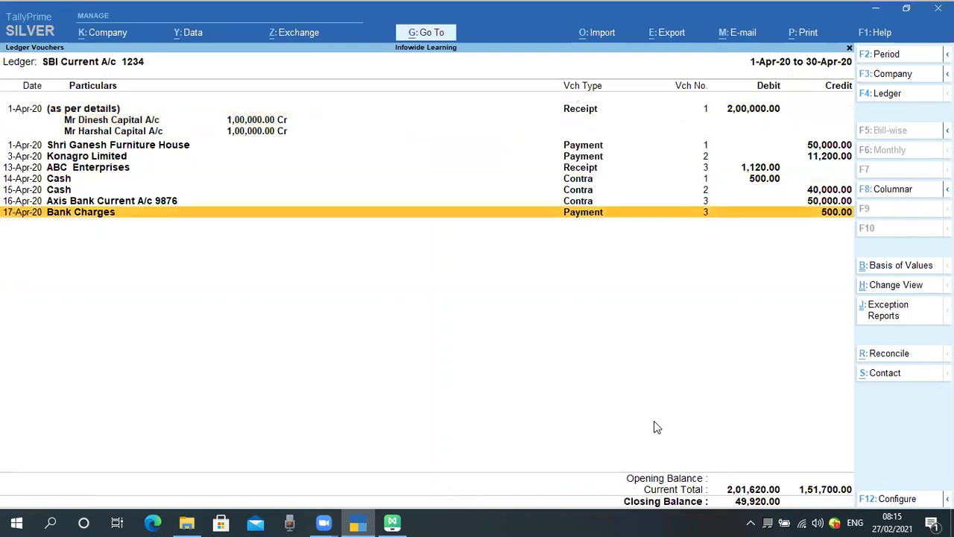
# Go back to the SBI account's monthly summary, reopen the April vouchers and review the Bank Charges entry again
pyautogui.press('Escape')
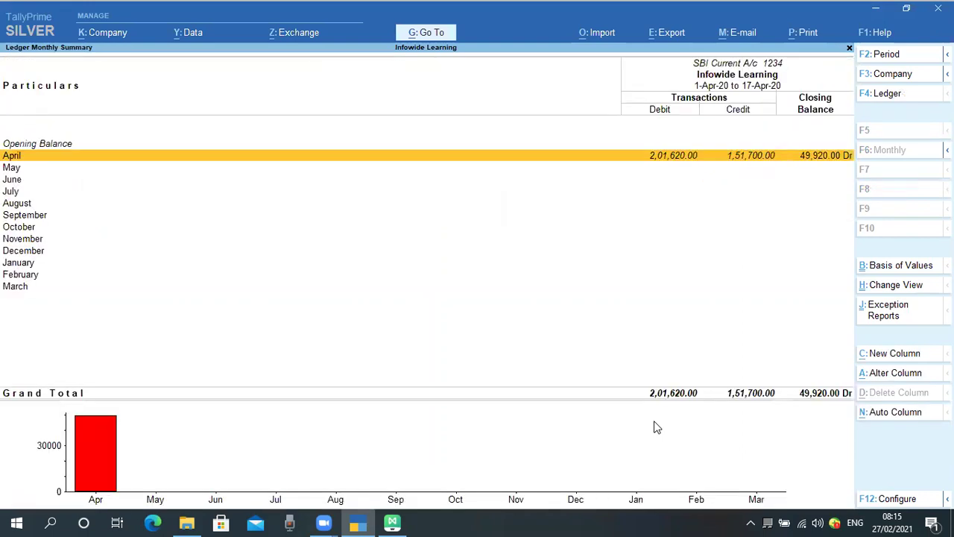
pyautogui.press('Return')
pyautogui.press('Down')
pyautogui.press('Down')
pyautogui.press('Down')
pyautogui.press('Down')
pyautogui.press('Down')
pyautogui.press('Down')
pyautogui.press('Down')
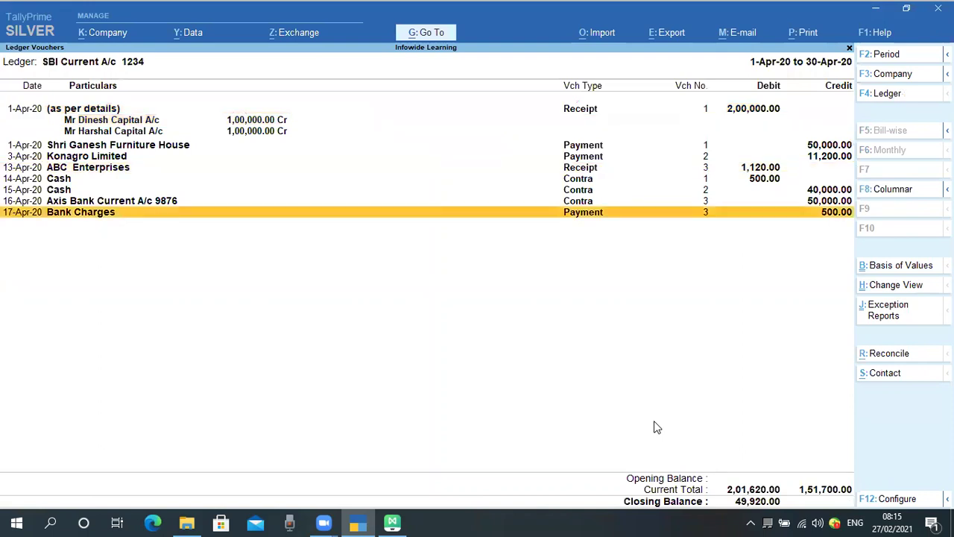
# Close the SBI account and group reports to return to the Balance Sheet
pyautogui.press('Escape')
pyautogui.press('Escape')
pyautogui.press('Escape')
pyautogui.press('Escape')
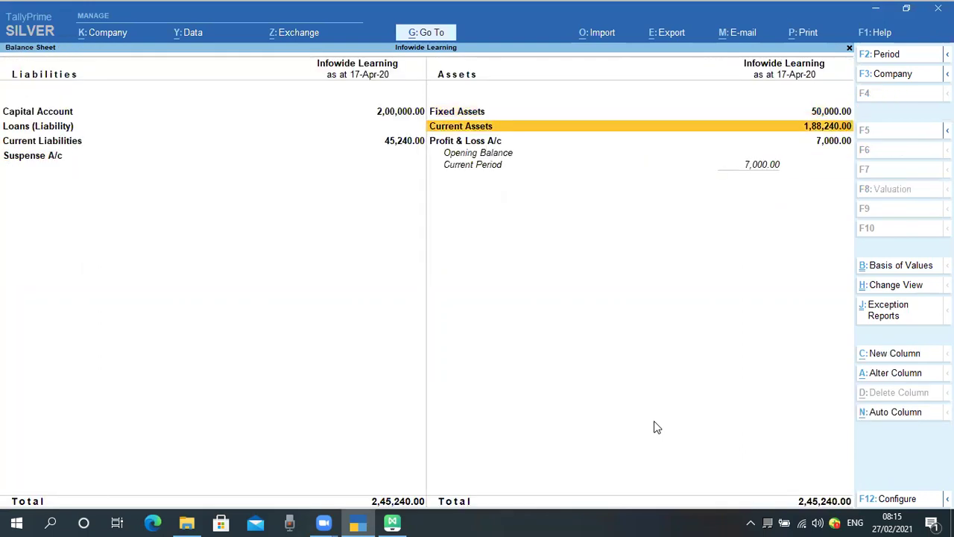
# Open the Profit & Loss A/c from the Balance Sheet's Assets side and examine the Indirect Expenses line
pyautogui.press('Left')
pyautogui.press('Down')
pyautogui.press('Right')
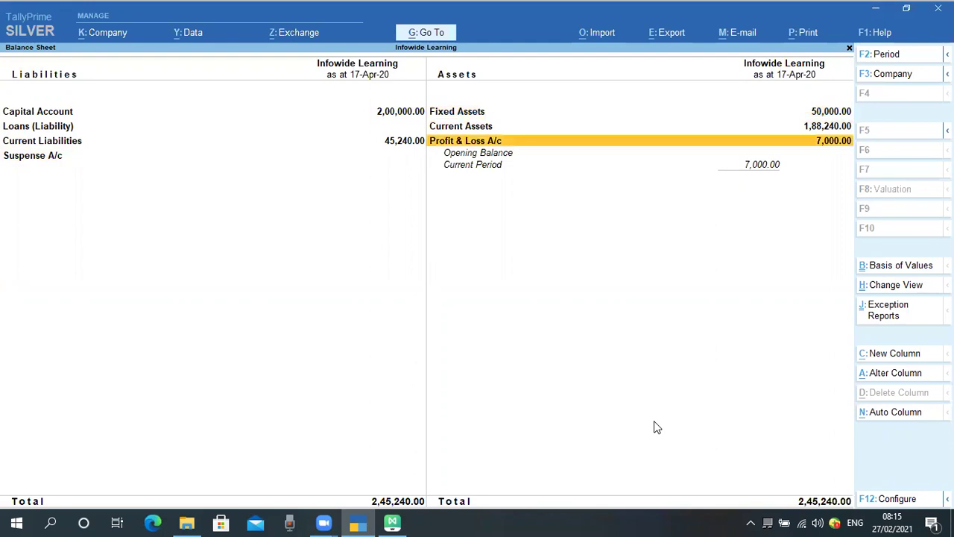
pyautogui.press('Return')
pyautogui.press('Down')
pyautogui.press('Down')
pyautogui.press('Down')
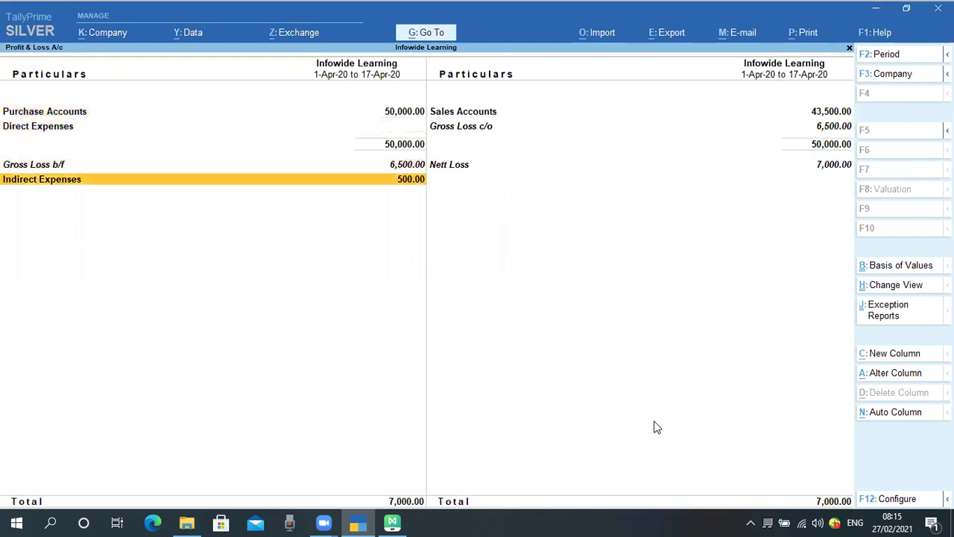
# Drill down through Indirect Expenses into the Bank Charges ledger and open its April vouchers
pyautogui.press('Return')
pyautogui.press('Return')
pyautogui.press('Return')
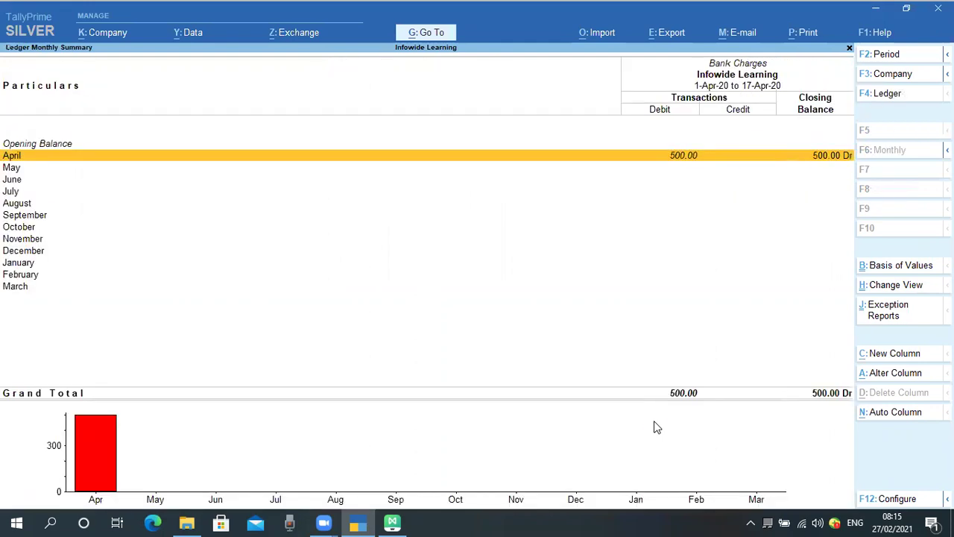
pyautogui.press('Return')
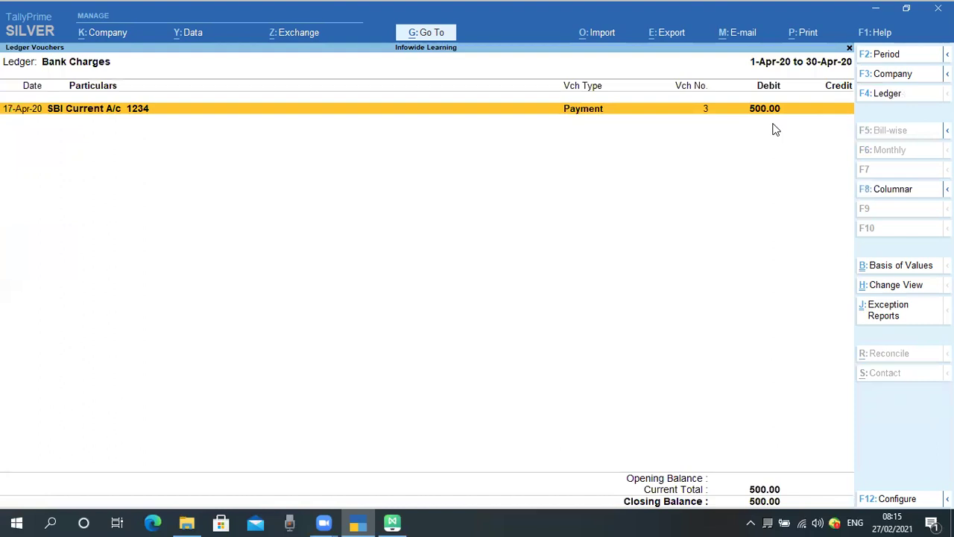
# Close the Bank Charges, Profit & Loss and Balance Sheet reports and stay at the Gateway of Tally without quitting
pyautogui.press('Escape')
pyautogui.press('Escape')
pyautogui.press('Escape')
pyautogui.press('Escape')
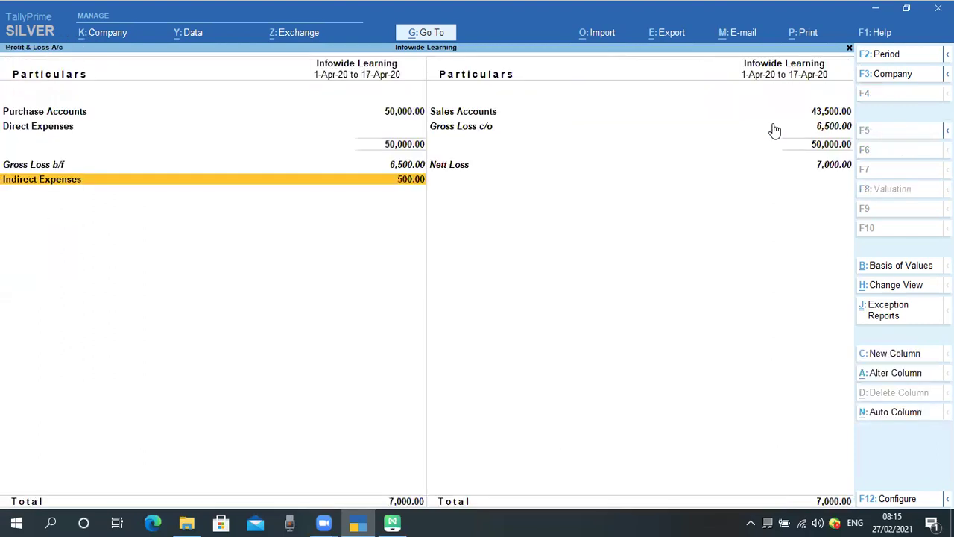
pyautogui.press('Escape')
pyautogui.press('Escape')
pyautogui.press('Escape')
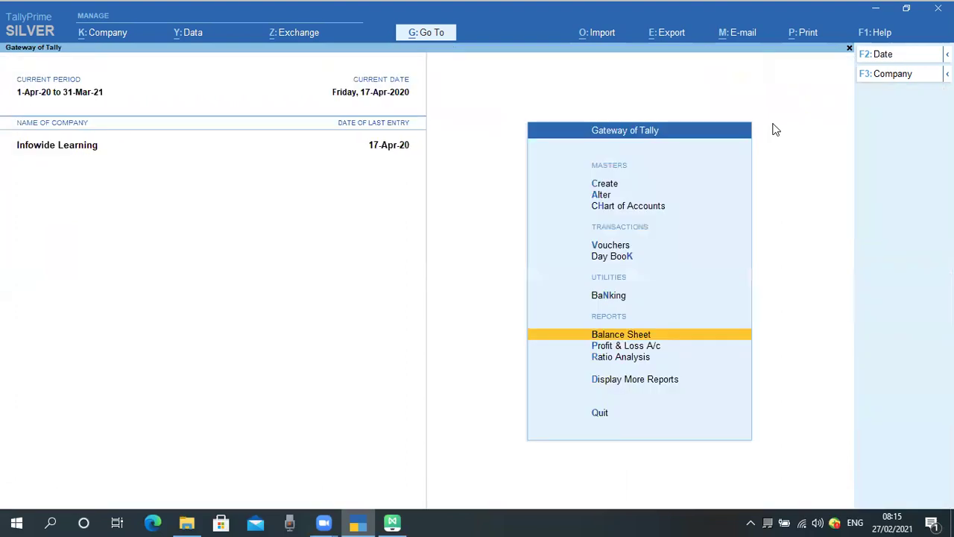
pyautogui.press('n')
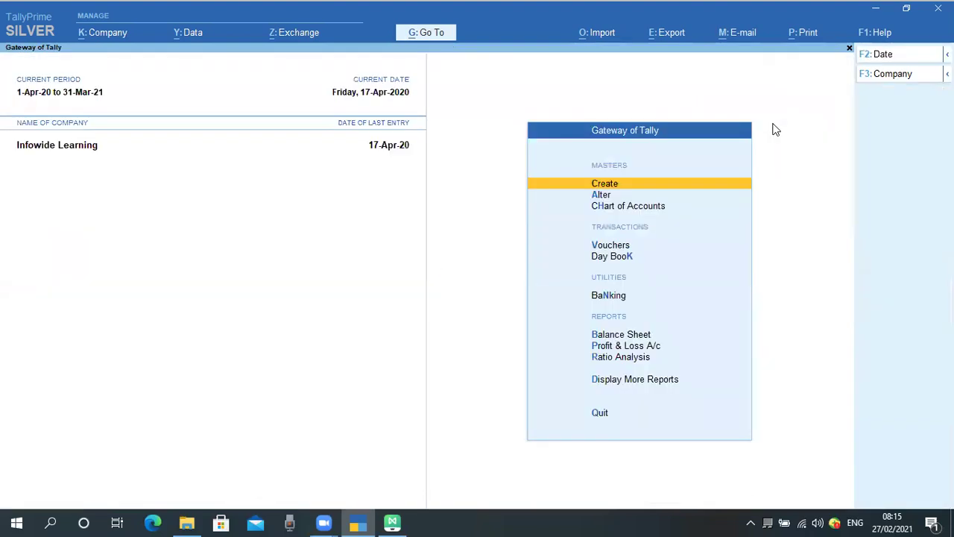